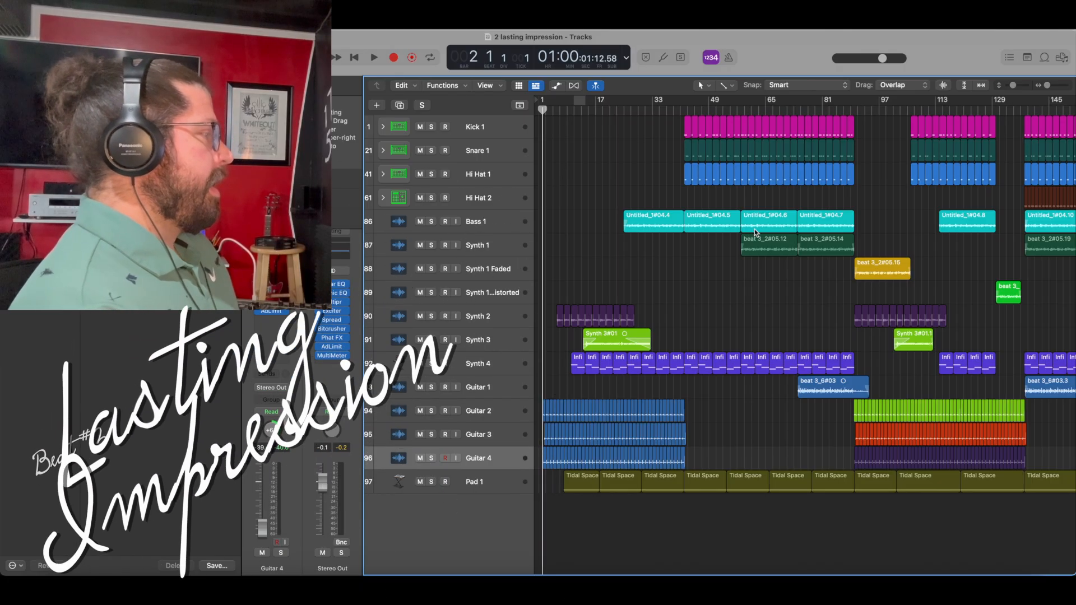
Zoom in on the song's opening bars and toggle the solo on the Synth 2 track
{"action": "left_click_drag", "start_coordinate": [1013, 86], "coordinate": [1049, 86]}
{"action": "scroll", "coordinate": [974, 137], "scroll_direction": "up", "scroll_amount": 3}
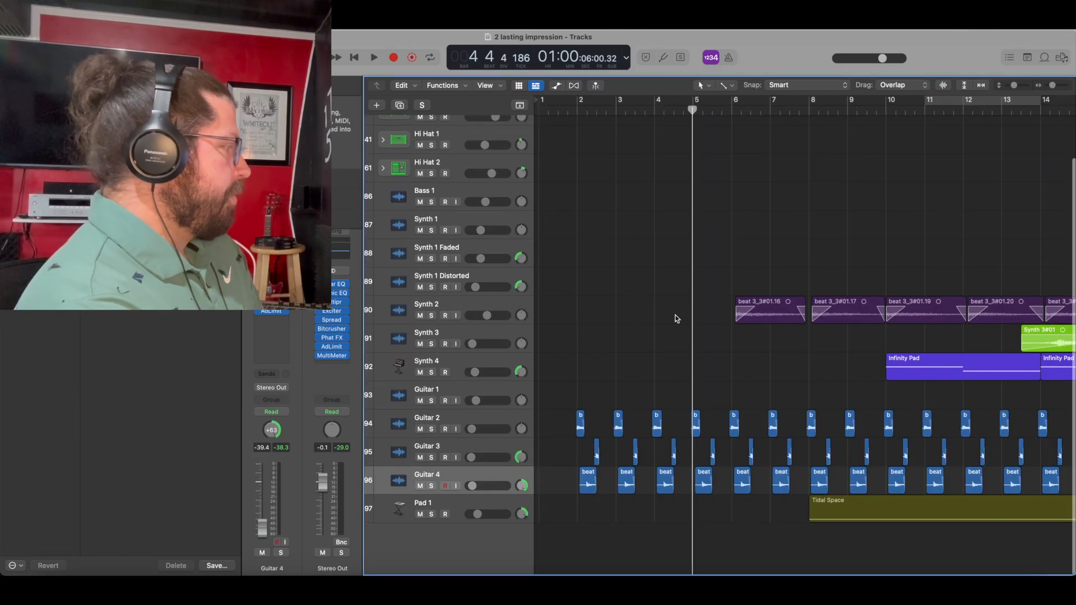
{"action": "scroll", "coordinate": [665, 355], "scroll_direction": "right", "scroll_amount": 3}
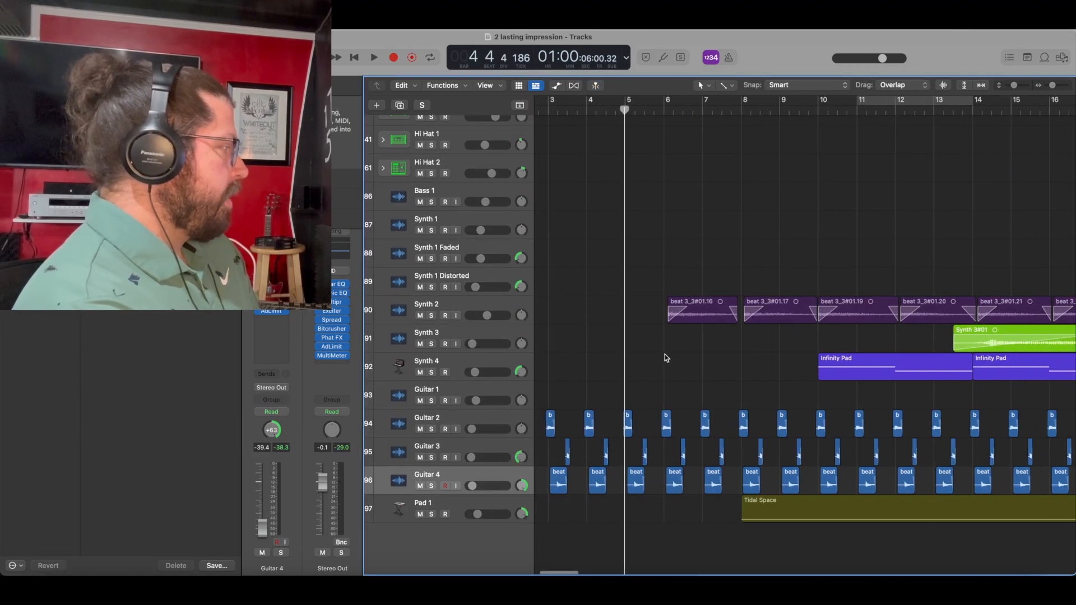
{"action": "scroll", "coordinate": [665, 354], "scroll_direction": "left", "scroll_amount": 3}
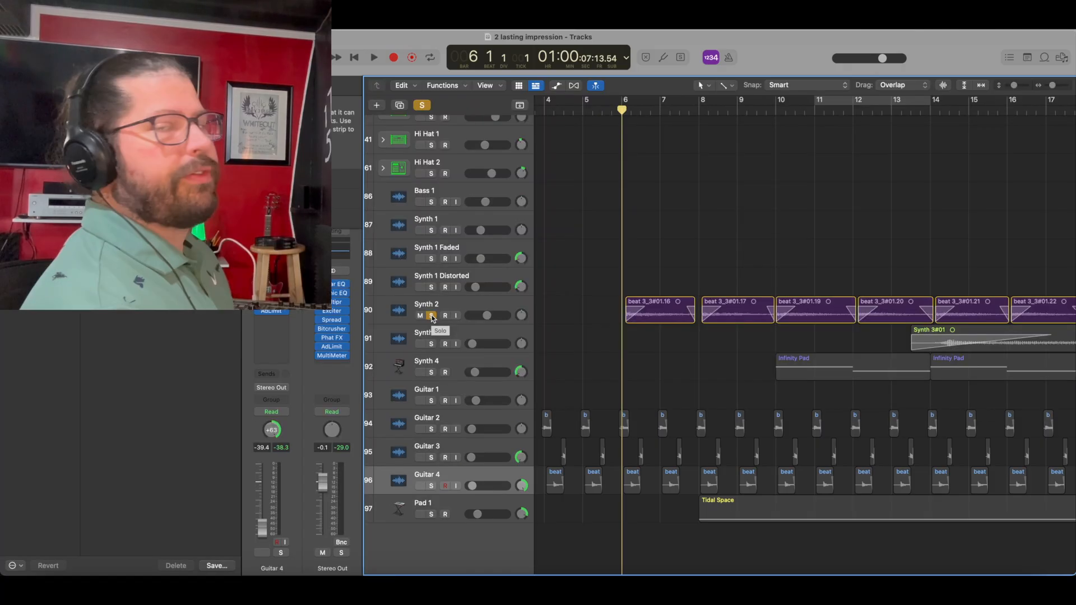
{"action": "left_click", "coordinate": [432, 315]}
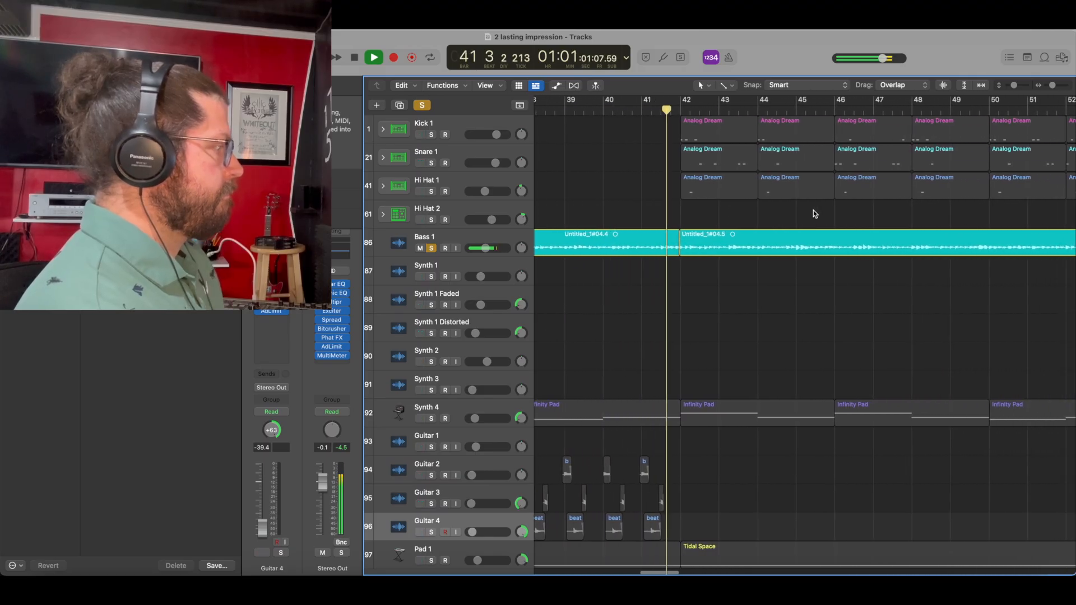
Stop the soloed Bass 1 playback and look over where its regions sit in the whole arrangement
{"action": "key", "text": "space"}
{"action": "key", "text": "super+Right"}
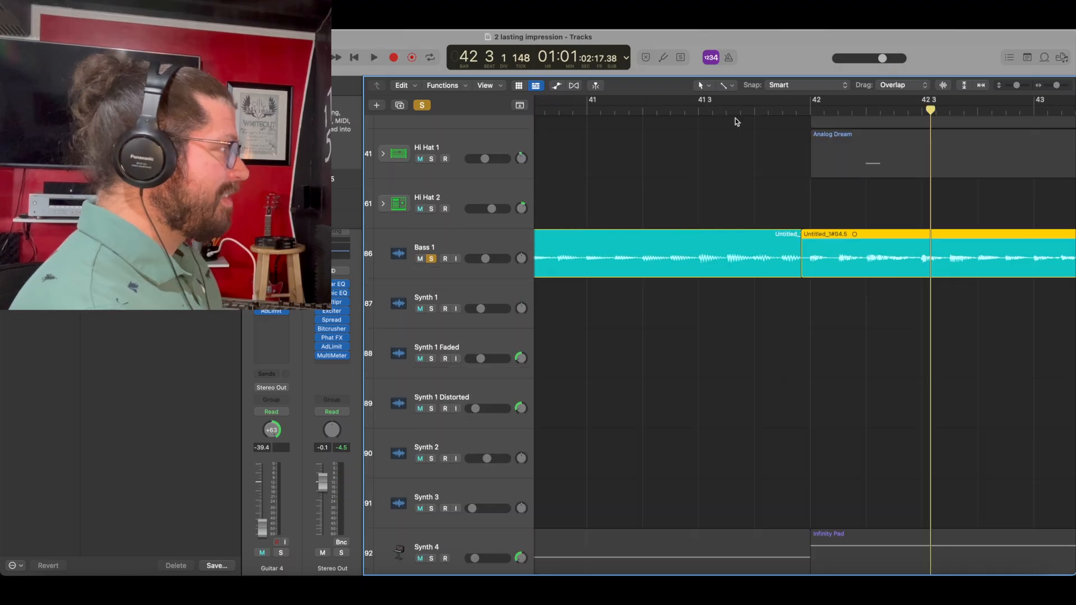
{"action": "left_click_drag", "start_coordinate": [1057, 86], "coordinate": [1040, 89]}
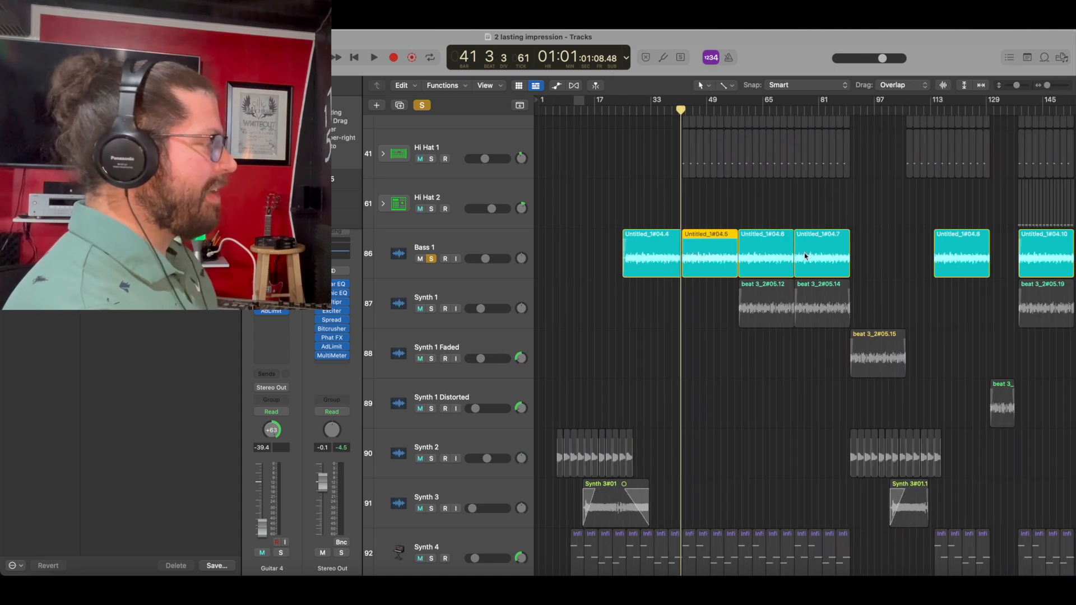
{"action": "scroll", "coordinate": [806, 256], "scroll_direction": "left", "scroll_amount": 2}
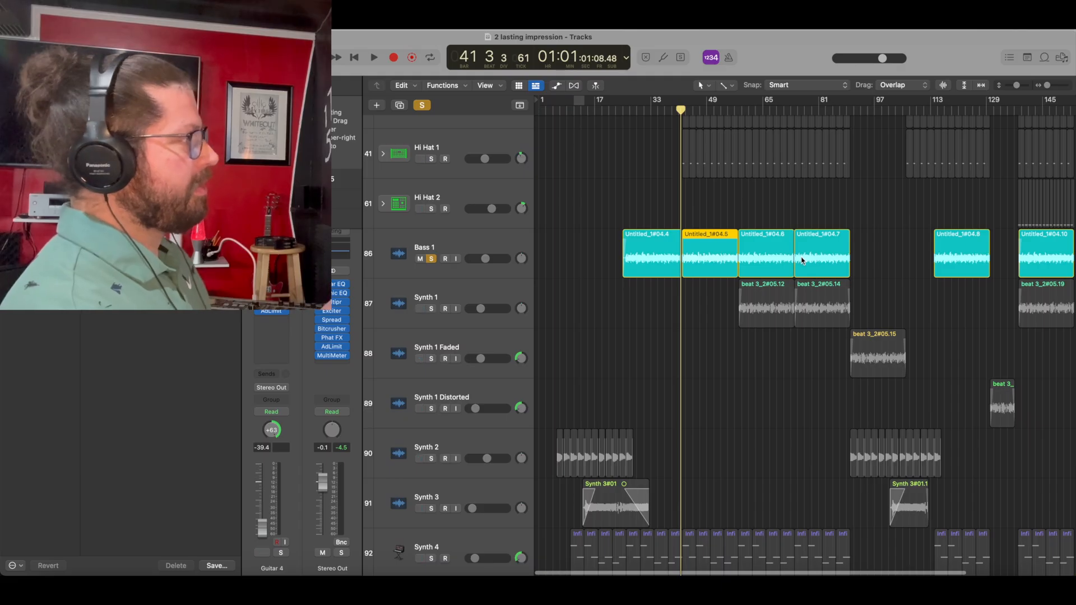
{"action": "scroll", "coordinate": [803, 260], "scroll_direction": "down", "scroll_amount": 4}
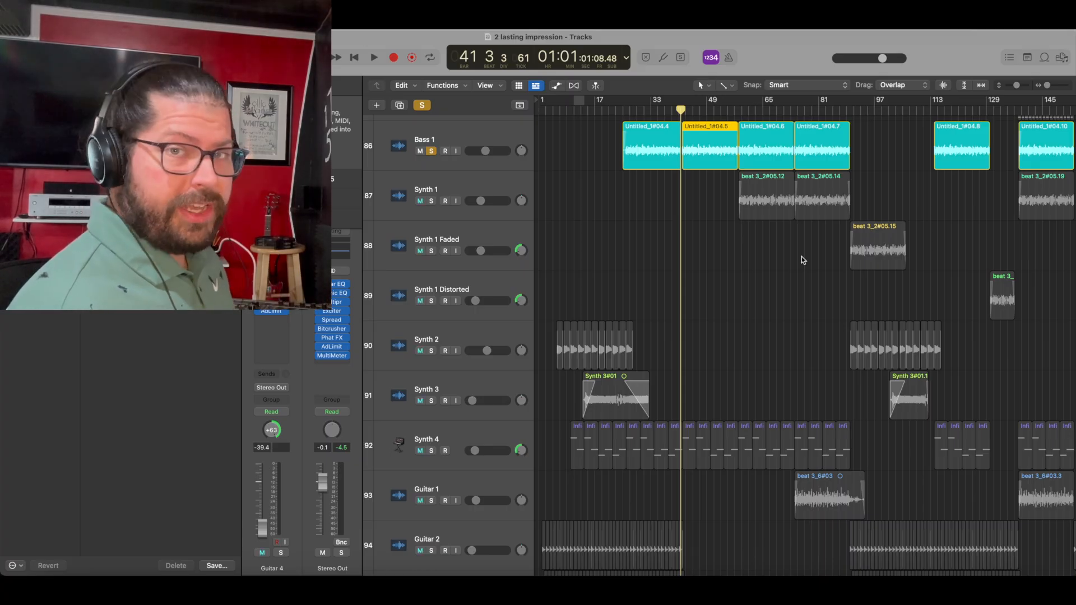
{"action": "scroll", "coordinate": [802, 257], "scroll_direction": "up", "scroll_amount": 5}
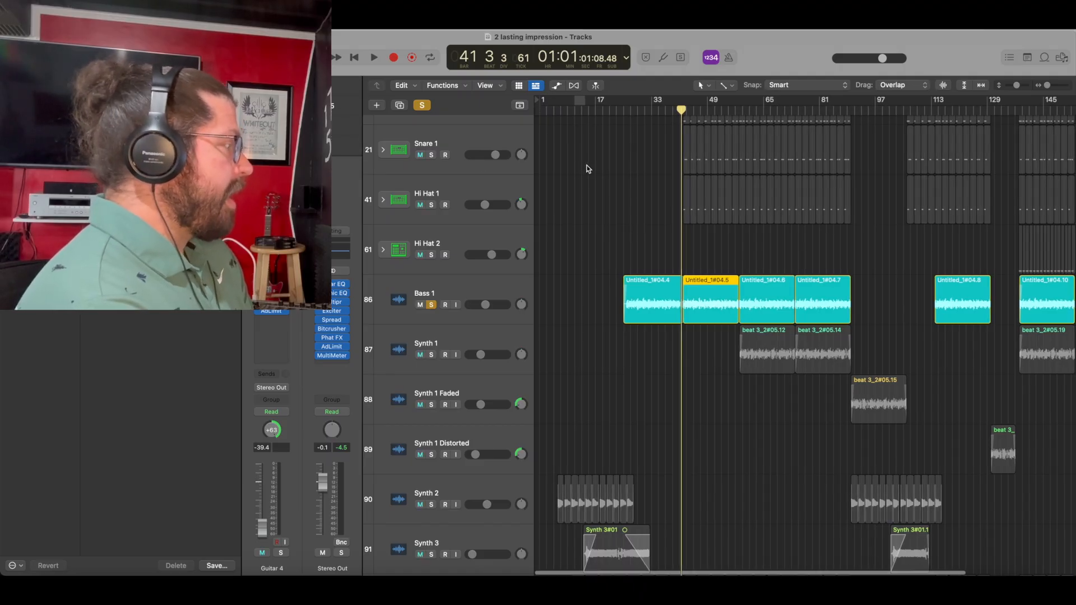
{"action": "scroll", "coordinate": [586, 167], "scroll_direction": "down", "scroll_amount": 4}
{"action": "scroll", "coordinate": [587, 169], "scroll_direction": "up", "scroll_amount": 3}
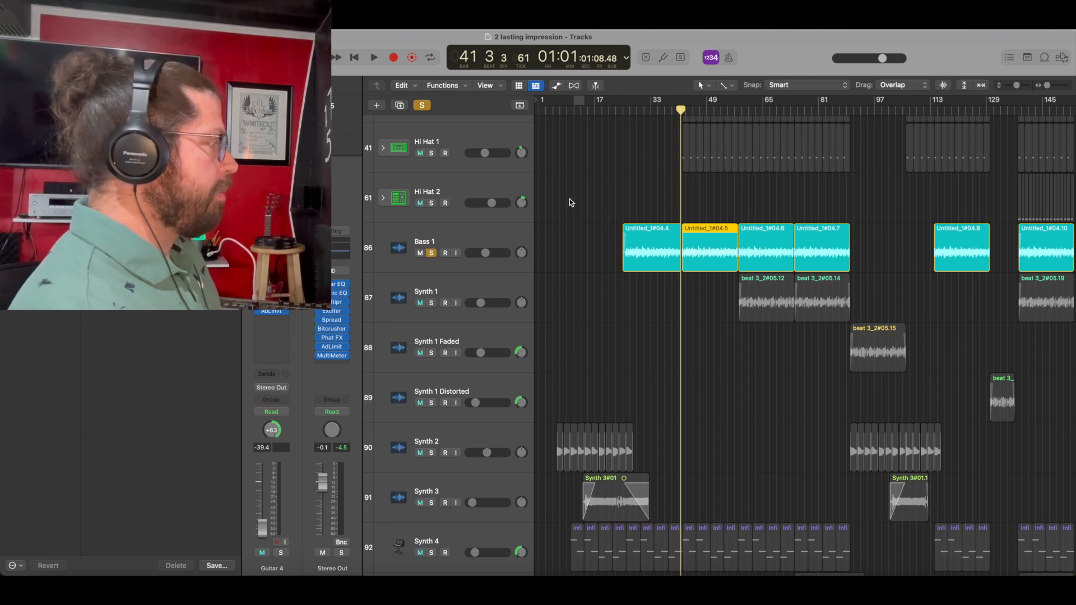
{"action": "scroll", "coordinate": [570, 200], "scroll_direction": "up", "scroll_amount": 3}
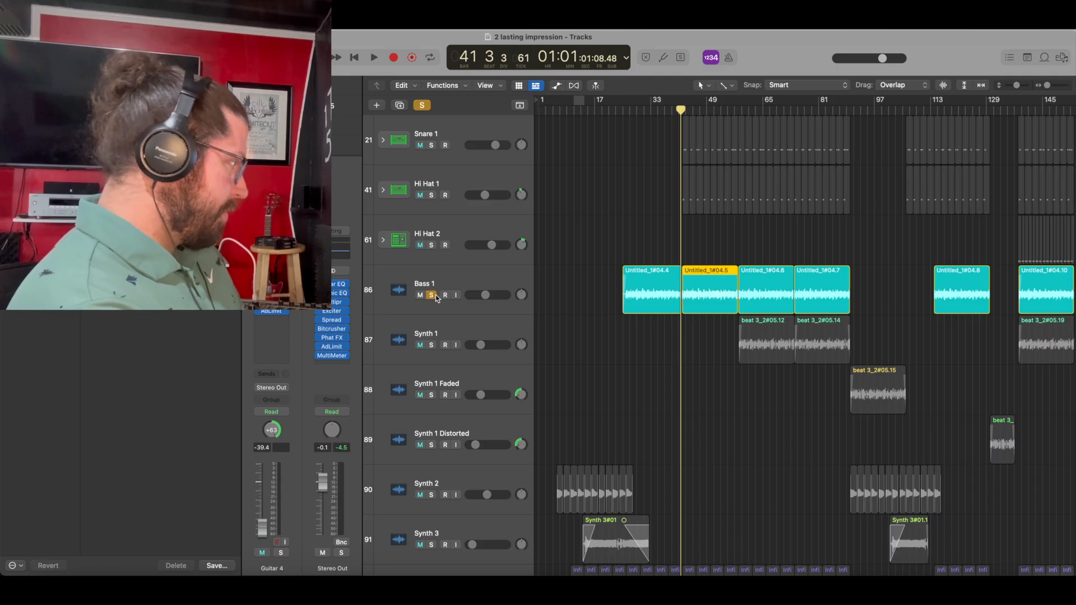
Solo Synth 2 alongside Bass 1 and play the intro section
{"action": "scroll", "coordinate": [663, 298], "scroll_direction": "down", "scroll_amount": 3}
{"action": "left_click", "coordinate": [431, 441]}
{"action": "scroll", "coordinate": [646, 317], "scroll_direction": "left", "scroll_amount": 1}
{"action": "left_click_drag", "start_coordinate": [1048, 86], "coordinate": [1051, 85]}
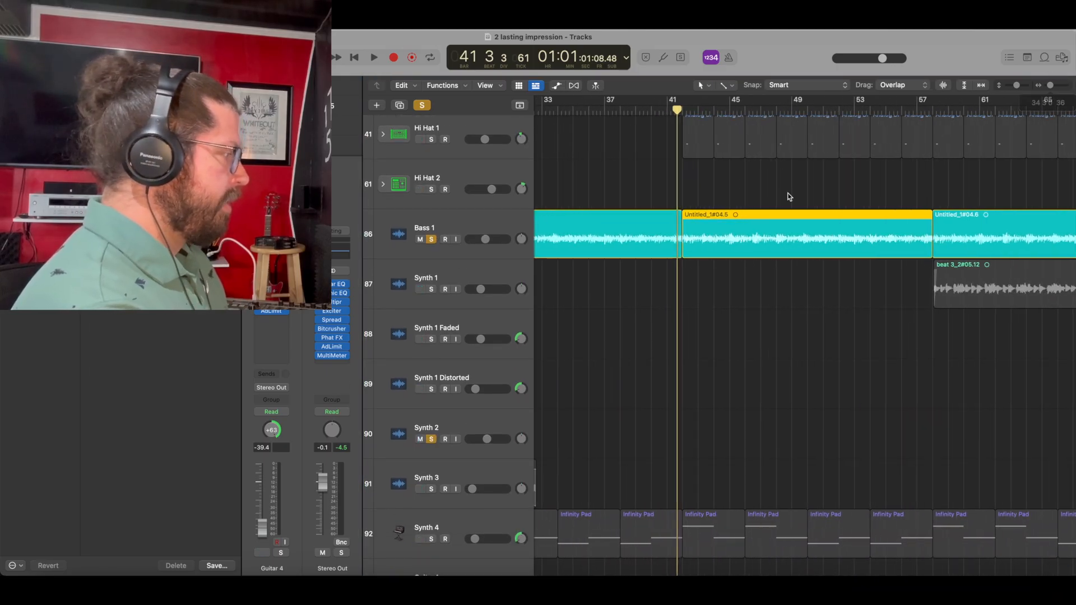
{"action": "scroll", "coordinate": [790, 197], "scroll_direction": "left", "scroll_amount": 10}
{"action": "key", "text": "space"}
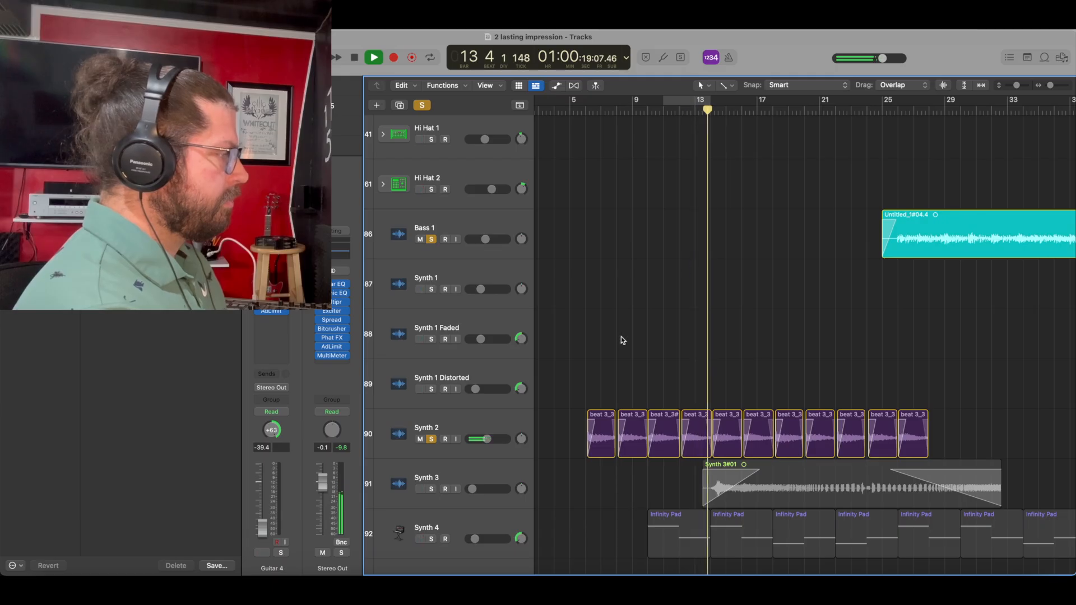
Add Synth 3 to the soloed tracks, listen up to about bar 21 and stop playback
{"action": "scroll", "coordinate": [599, 362], "scroll_direction": "up", "scroll_amount": 1}
{"action": "key", "text": "Down"}
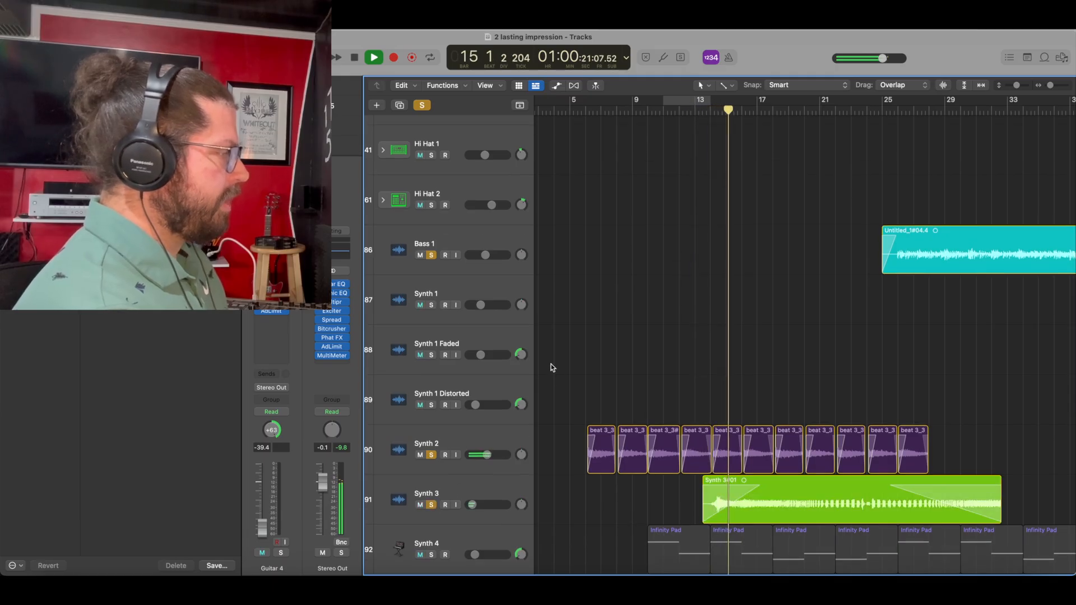
{"action": "scroll", "coordinate": [699, 368], "scroll_direction": "down", "scroll_amount": 5}
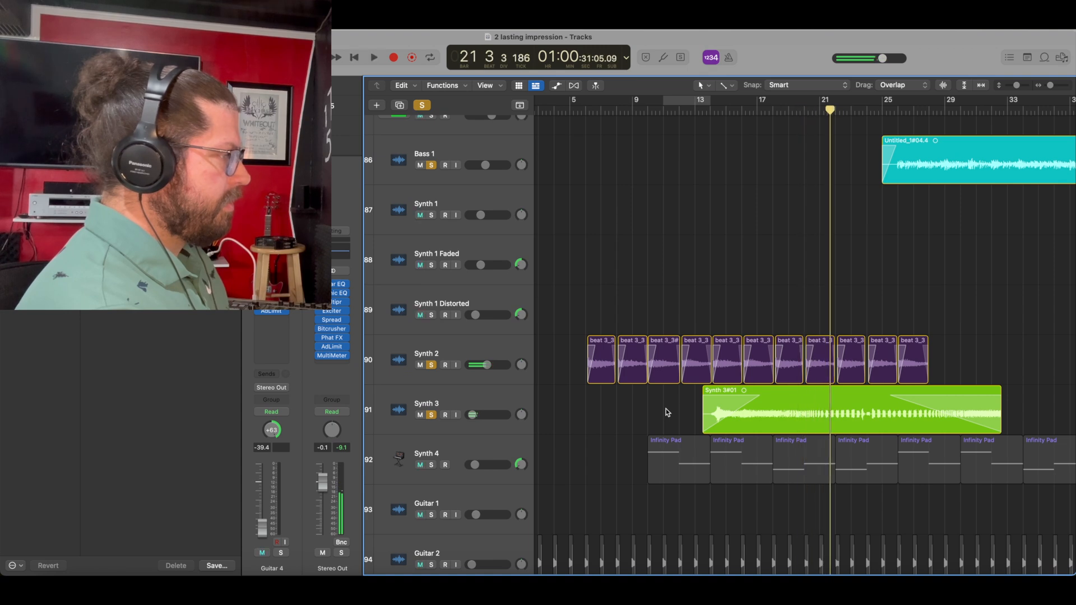
{"action": "scroll", "coordinate": [670, 333], "scroll_direction": "right", "scroll_amount": 3}
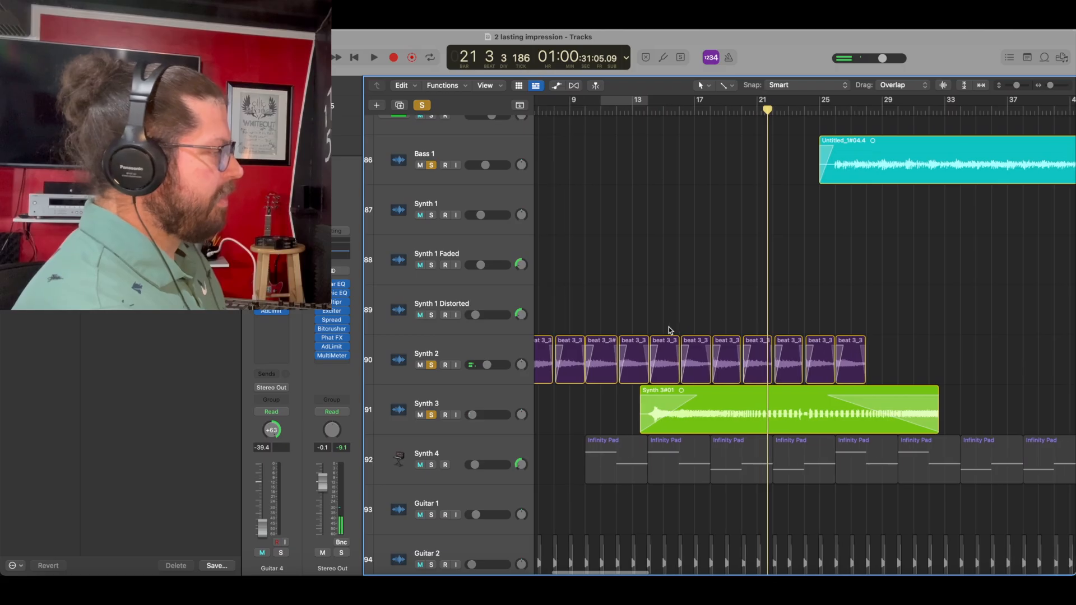
{"action": "scroll", "coordinate": [670, 331], "scroll_direction": "left", "scroll_amount": 4}
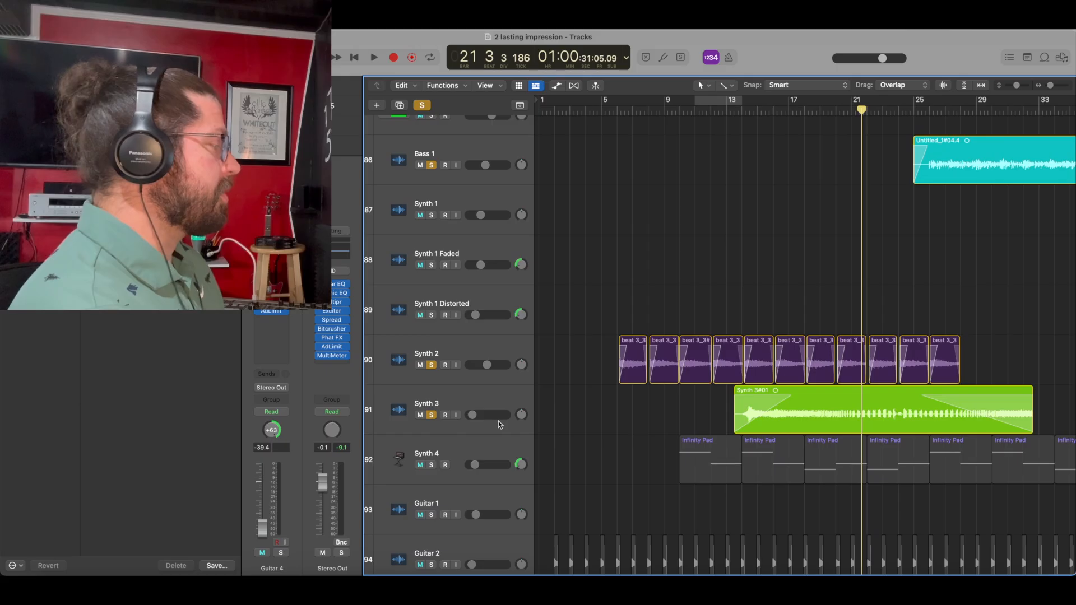
Solo Synth 4 and play the intro, removing Synth 3 and Synth 2 from the solo
{"action": "scroll", "coordinate": [469, 435], "scroll_direction": "up", "scroll_amount": 1}
{"action": "scroll", "coordinate": [469, 456], "scroll_direction": "down", "scroll_amount": 2}
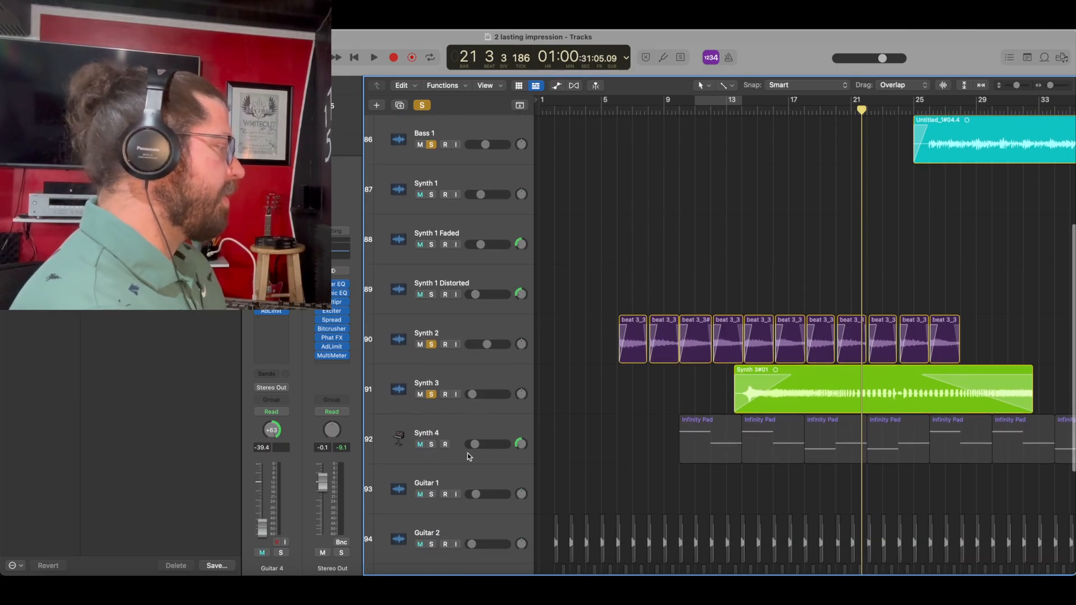
{"action": "left_click", "coordinate": [430, 449]}
{"action": "scroll", "coordinate": [444, 434], "scroll_direction": "up", "scroll_amount": 2}
{"action": "key", "text": "space"}
{"action": "left_click", "coordinate": [431, 428]}
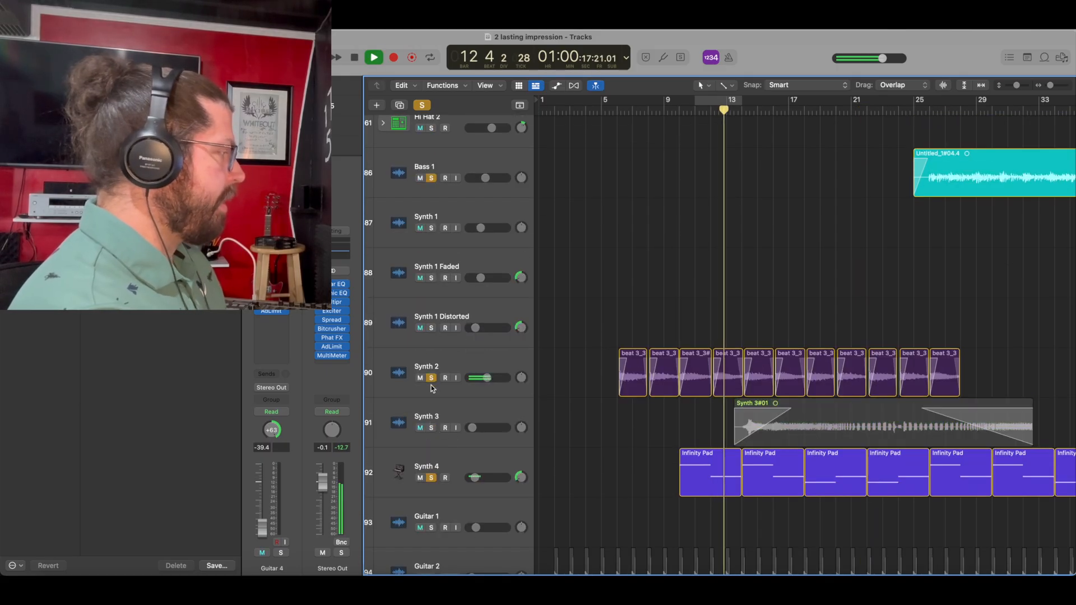
{"action": "left_click", "coordinate": [431, 378]}
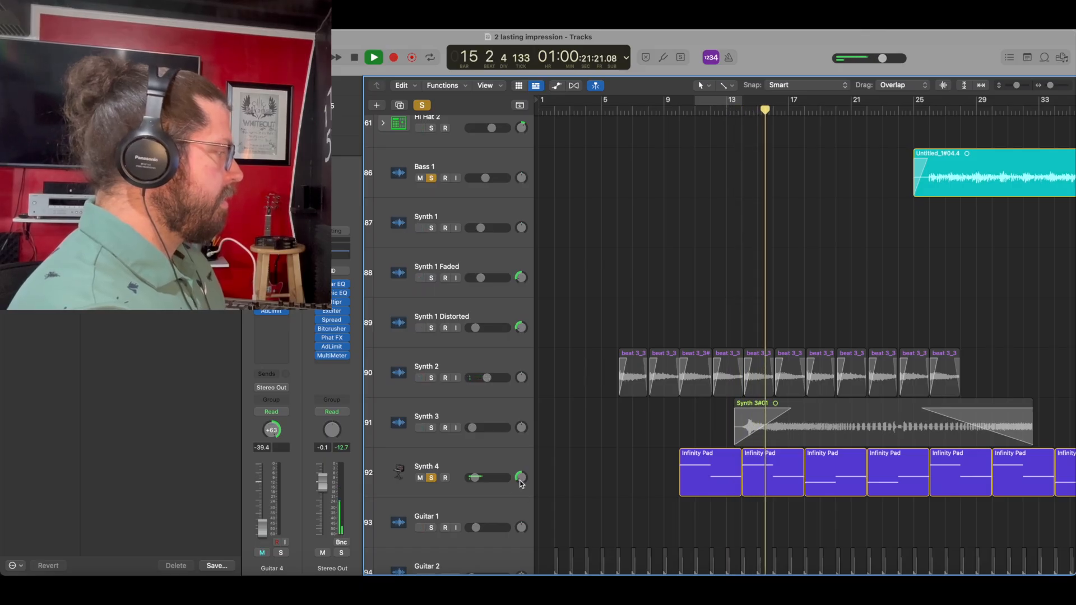
Stop playback and clear the solo on all tracks
{"action": "scroll", "coordinate": [607, 452], "scroll_direction": "down", "scroll_amount": 5}
{"action": "key", "text": "space"}
{"action": "left_click", "coordinate": [431, 388]}
{"action": "left_click", "coordinate": [422, 105]}
Solo Guitar 2, Guitar 3 and Guitar 4 together and play them from the start of the song
{"action": "scroll", "coordinate": [448, 280], "scroll_direction": "up", "scroll_amount": 10}
{"action": "scroll", "coordinate": [627, 362], "scroll_direction": "down", "scroll_amount": 10}
{"action": "left_click", "coordinate": [432, 380]}
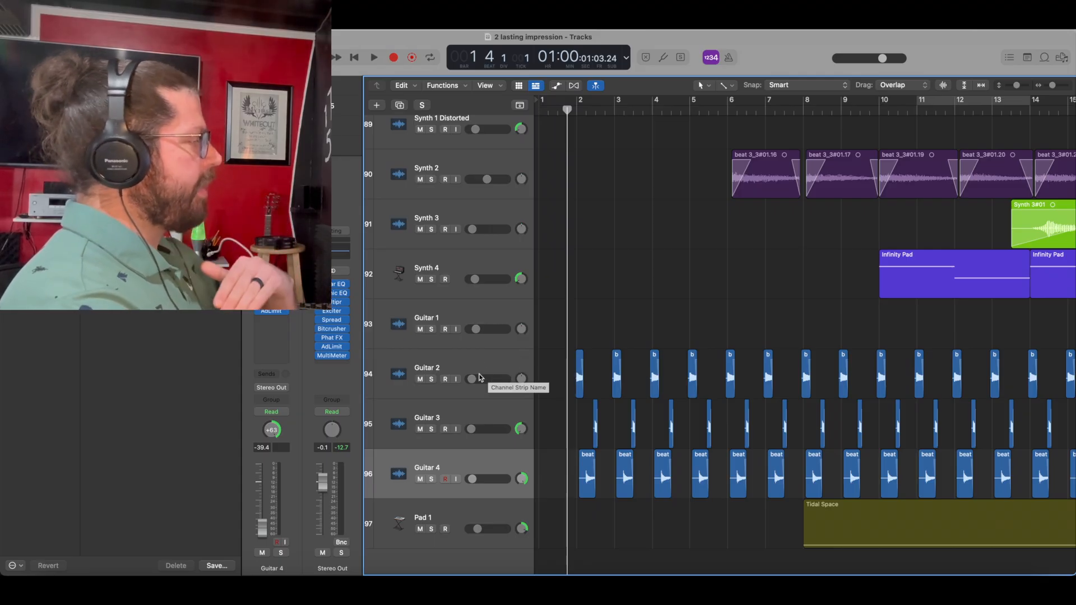
{"action": "left_click_drag", "start_coordinate": [431, 379], "coordinate": [431, 480]}
{"action": "key", "text": "space"}
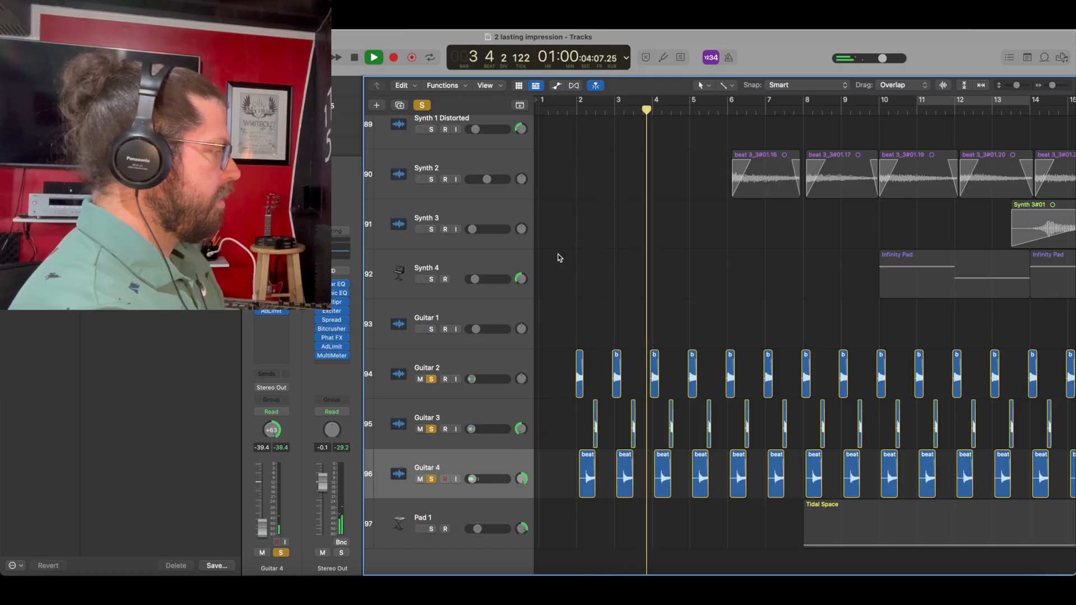
Play the soloed guitars in their second section, from about bar 90
{"action": "left_click_drag", "start_coordinate": [1016, 86], "coordinate": [1050, 87]}
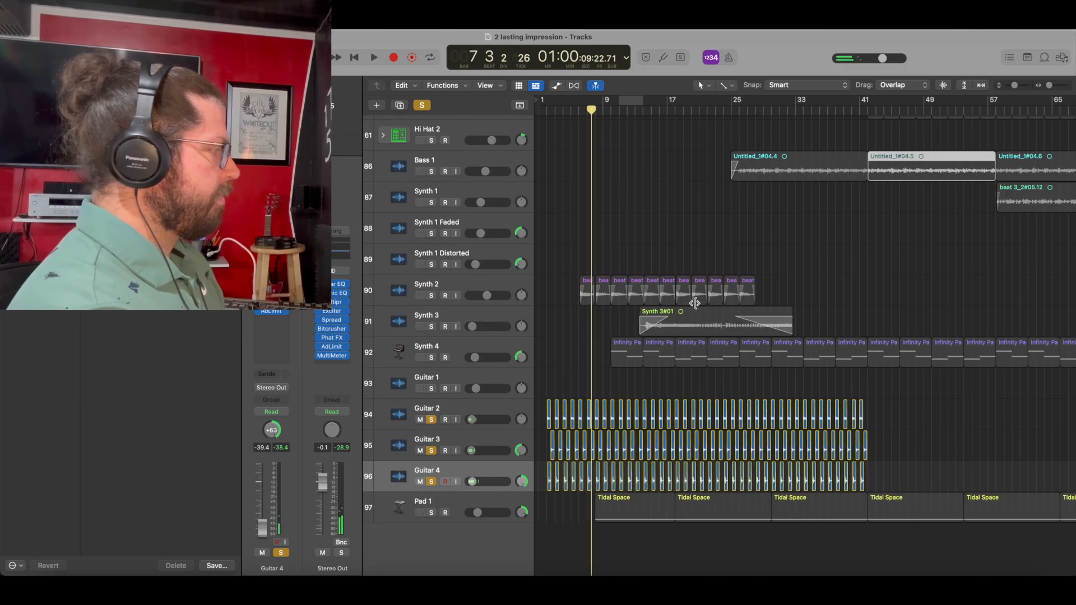
{"action": "scroll", "coordinate": [603, 381], "scroll_direction": "right", "scroll_amount": 15}
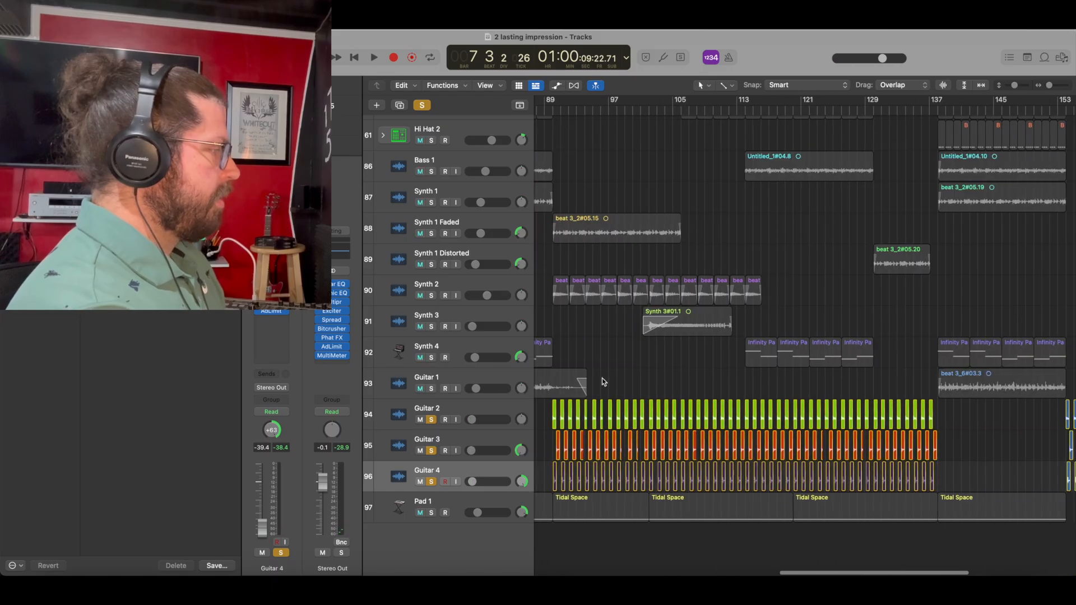
{"action": "scroll", "coordinate": [604, 382], "scroll_direction": "right", "scroll_amount": 5}
{"action": "scroll", "coordinate": [732, 280], "scroll_direction": "left", "scroll_amount": 10}
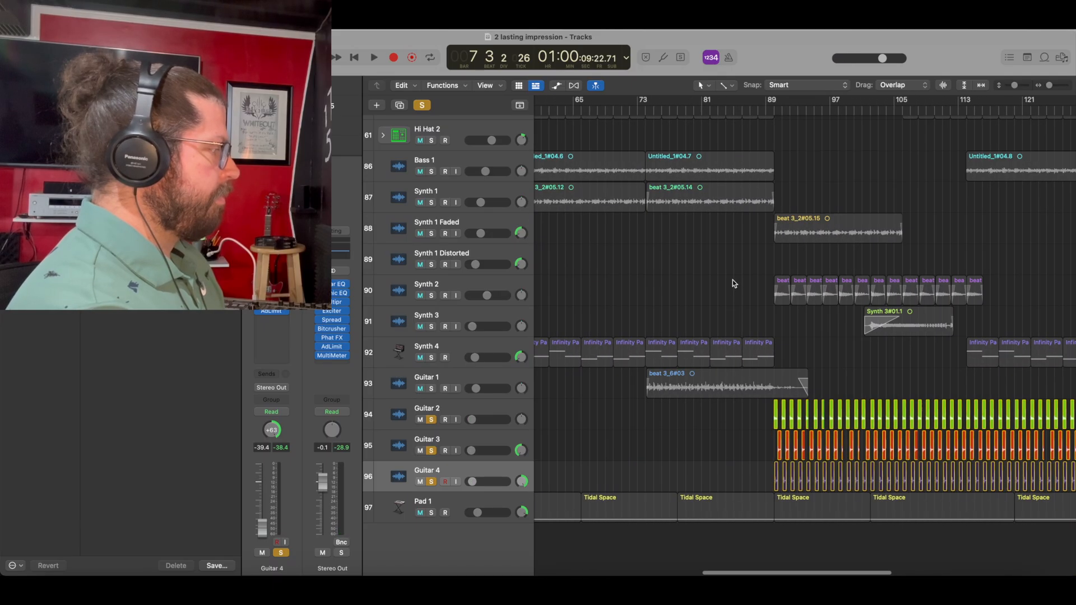
{"action": "left_click", "coordinate": [890, 113]}
{"action": "key", "text": "space"}
Play the soloed guitars' closing regions from about bar 154 and clear their solos
{"action": "scroll", "coordinate": [885, 141], "scroll_direction": "right", "scroll_amount": 9}
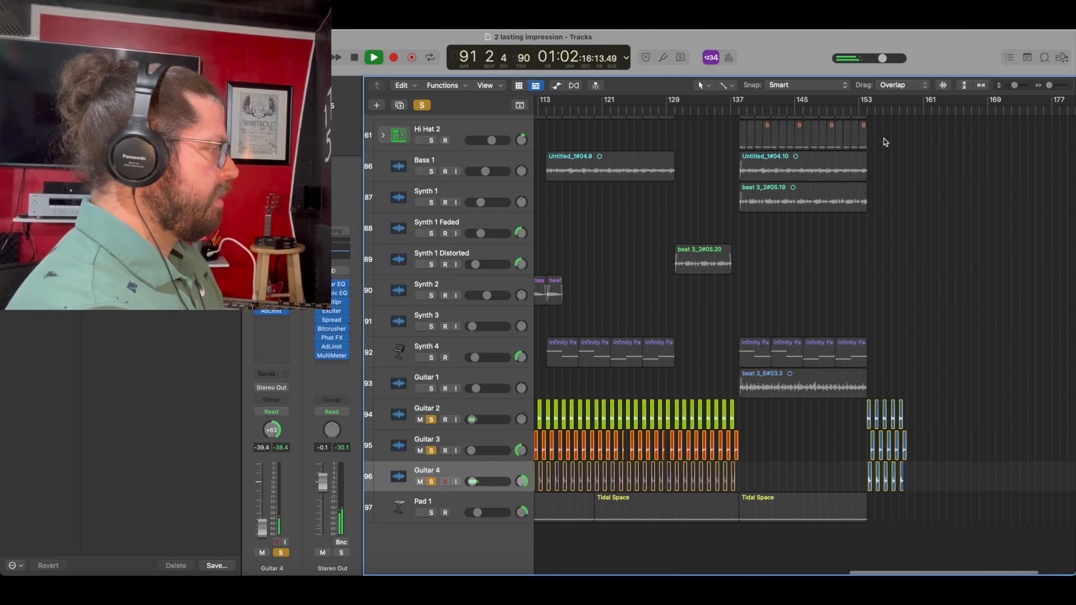
{"action": "left_click", "coordinate": [869, 110]}
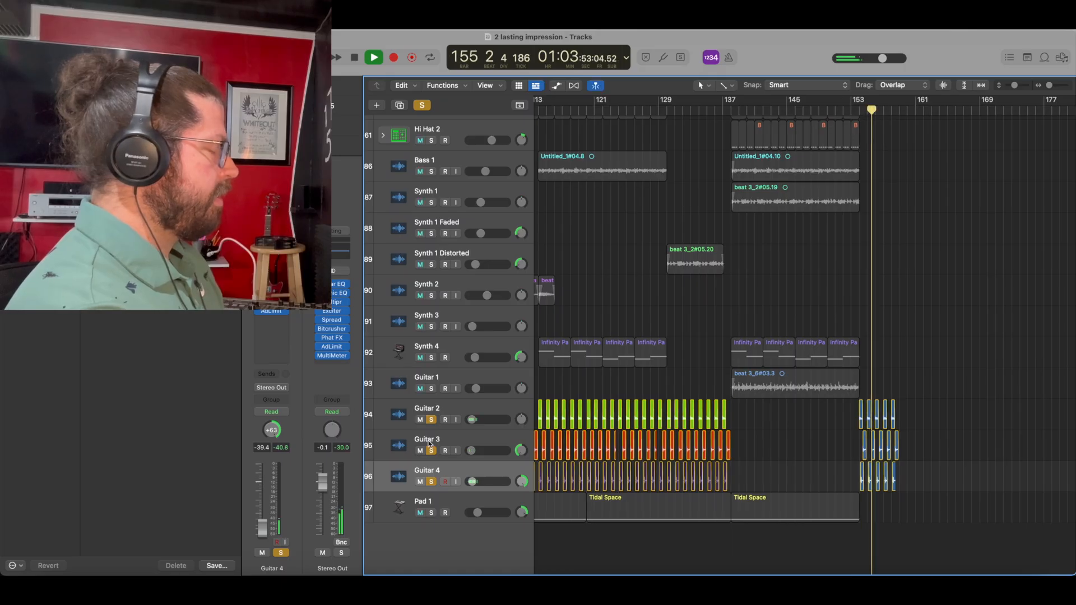
{"action": "left_click", "coordinate": [431, 420]}
{"action": "scroll", "coordinate": [744, 350], "scroll_direction": "right", "scroll_amount": 2}
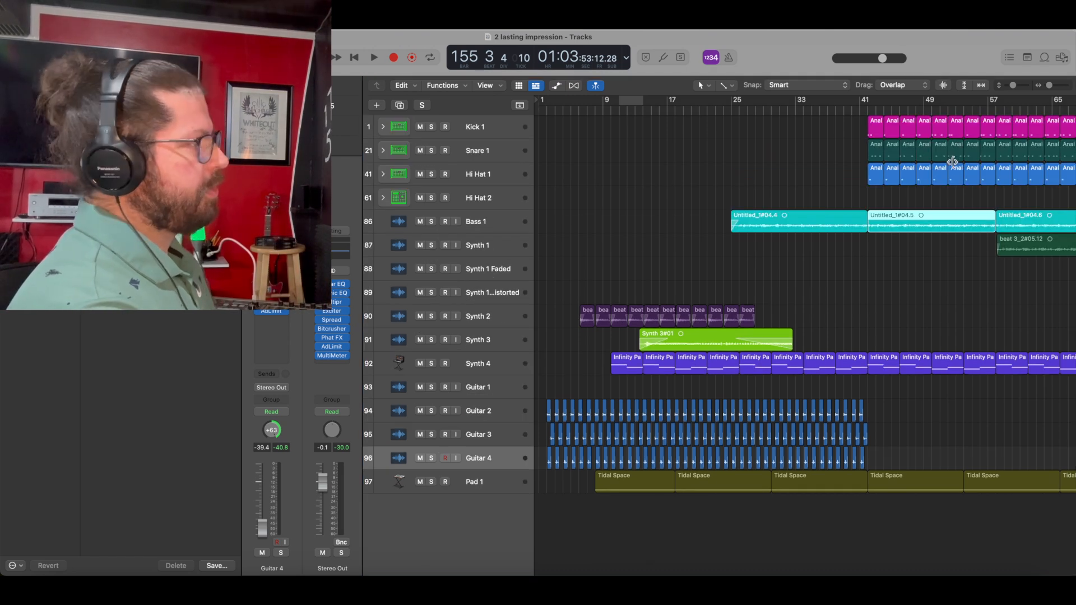
Solo the Pad 1 track and play it from bar 7
{"action": "left_click", "coordinate": [586, 110]}
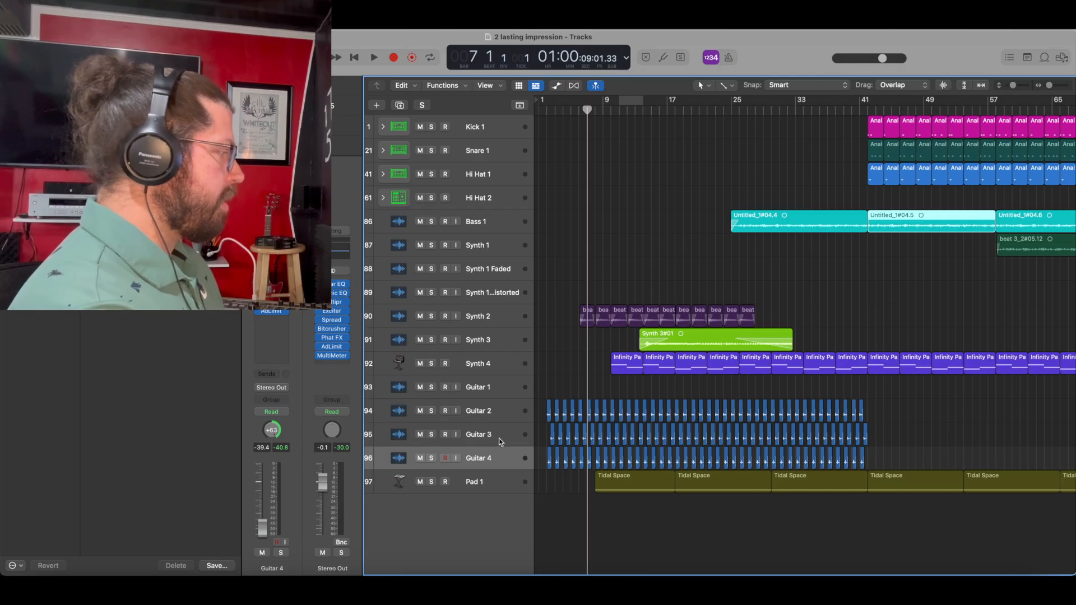
{"action": "left_click", "coordinate": [432, 483]}
{"action": "key", "text": "space"}
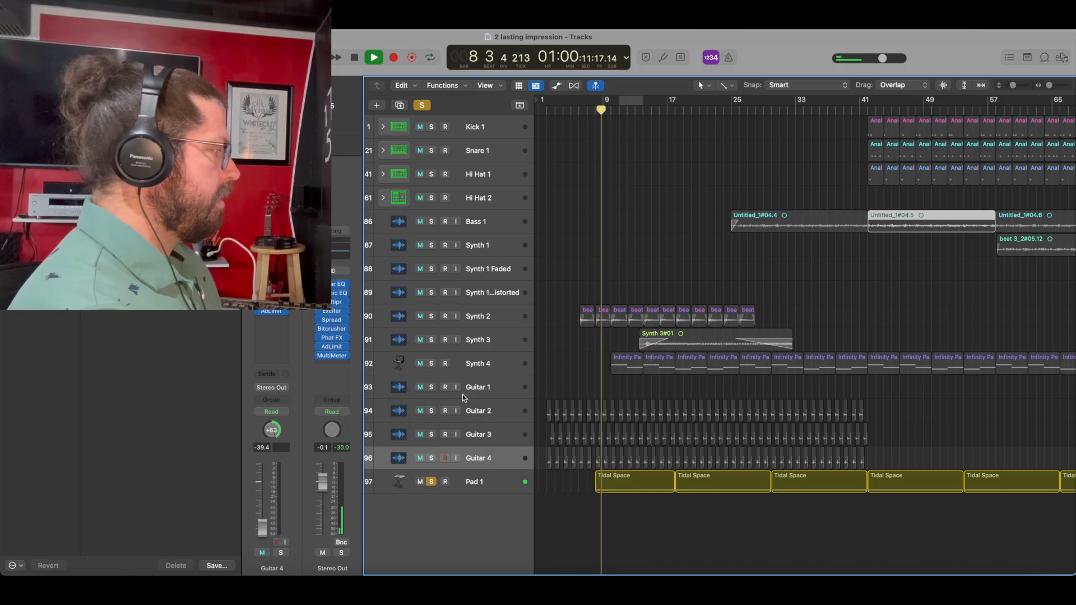
Solo Synth 4 alongside Pad 1 to hear them together, and stop playback with both solos cleared
{"action": "left_click", "coordinate": [433, 365]}
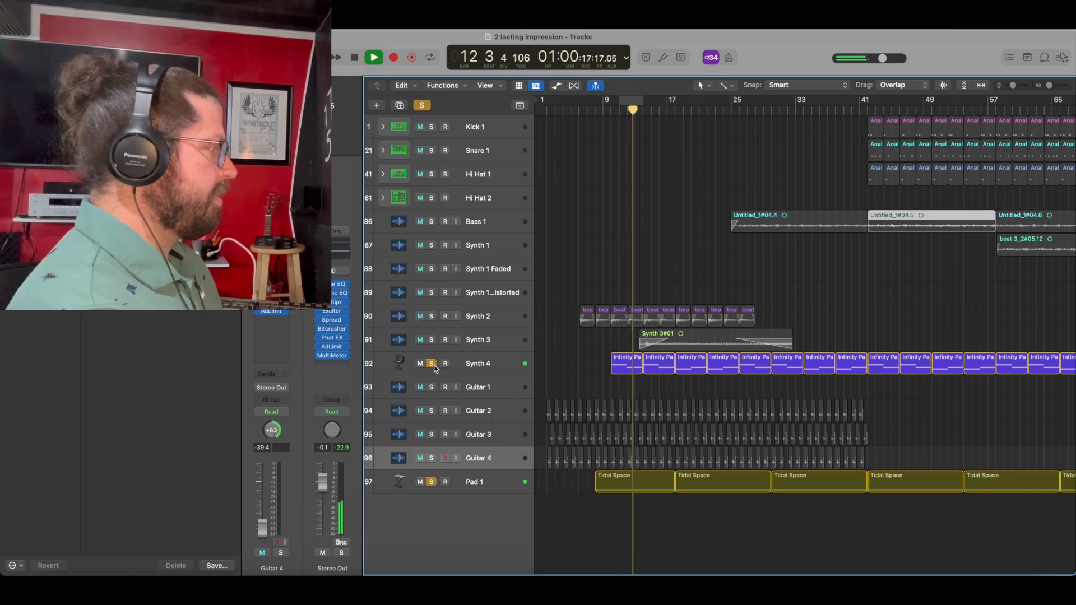
{"action": "key", "text": "space"}
{"action": "left_click", "coordinate": [431, 483]}
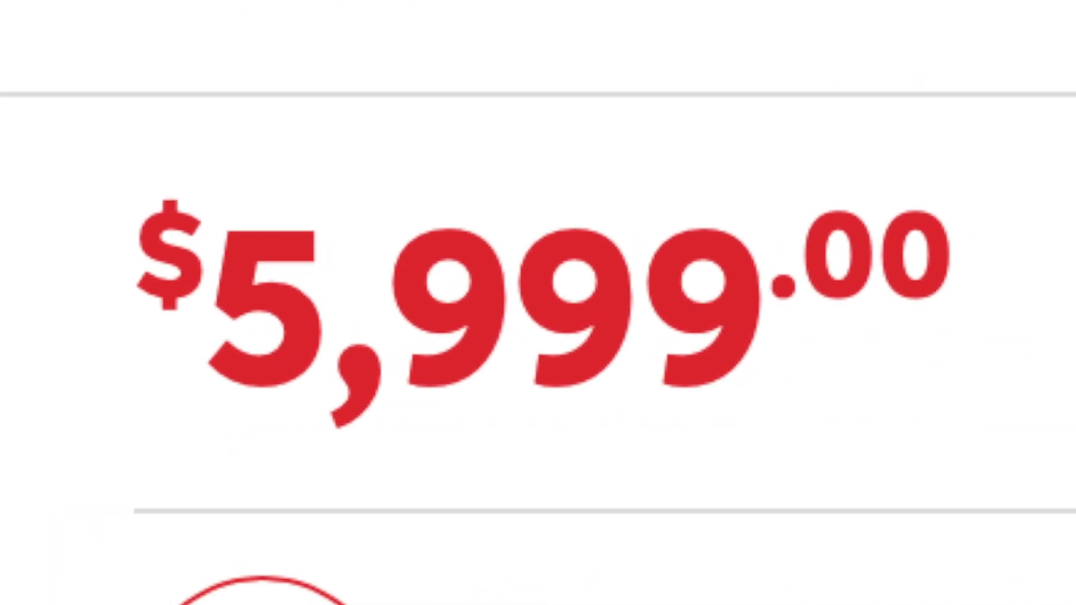
Play the full mix from the point where the first Bass 1 region begins
{"action": "scroll", "coordinate": [608, 389], "scroll_direction": "right", "scroll_amount": 3}
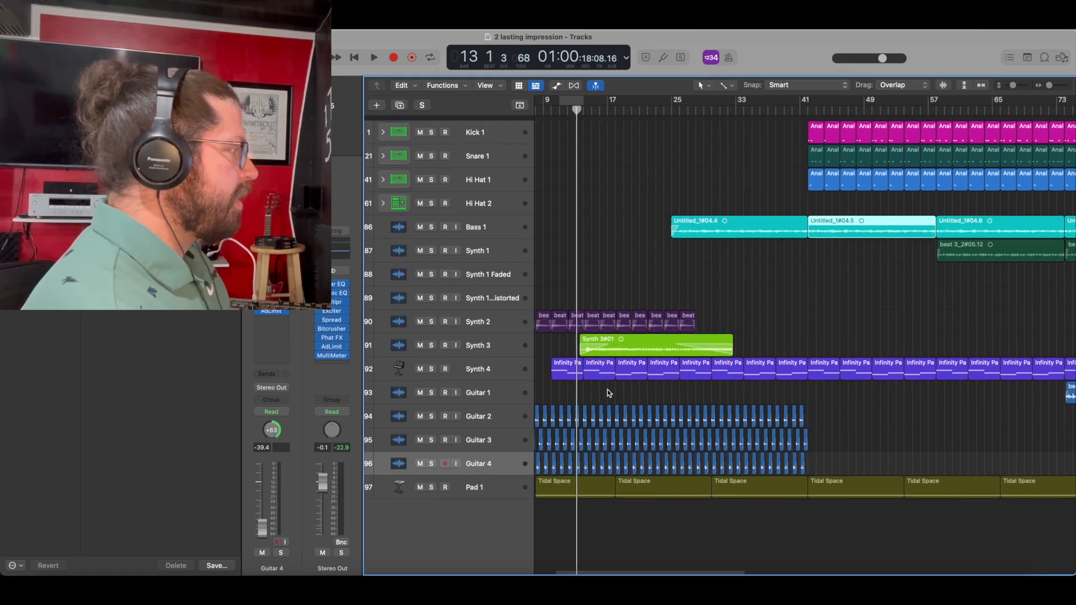
{"action": "scroll", "coordinate": [608, 390], "scroll_direction": "left", "scroll_amount": 4}
{"action": "scroll", "coordinate": [610, 394], "scroll_direction": "right", "scroll_amount": 1}
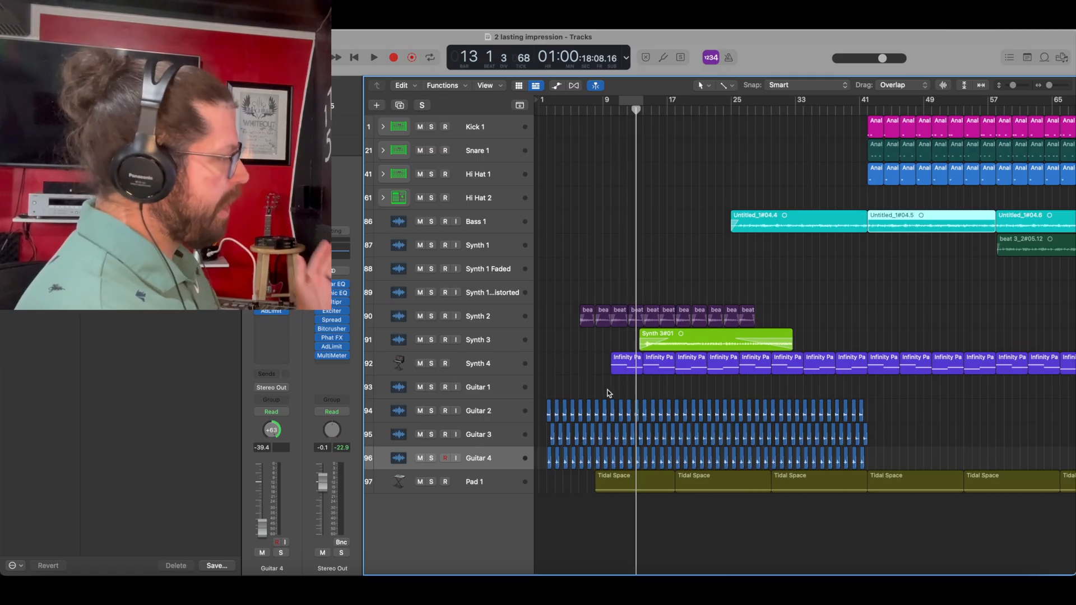
{"action": "left_click", "coordinate": [730, 111]}
{"action": "key", "text": "space"}
{"action": "scroll", "coordinate": [755, 238], "scroll_direction": "right", "scroll_amount": 5}
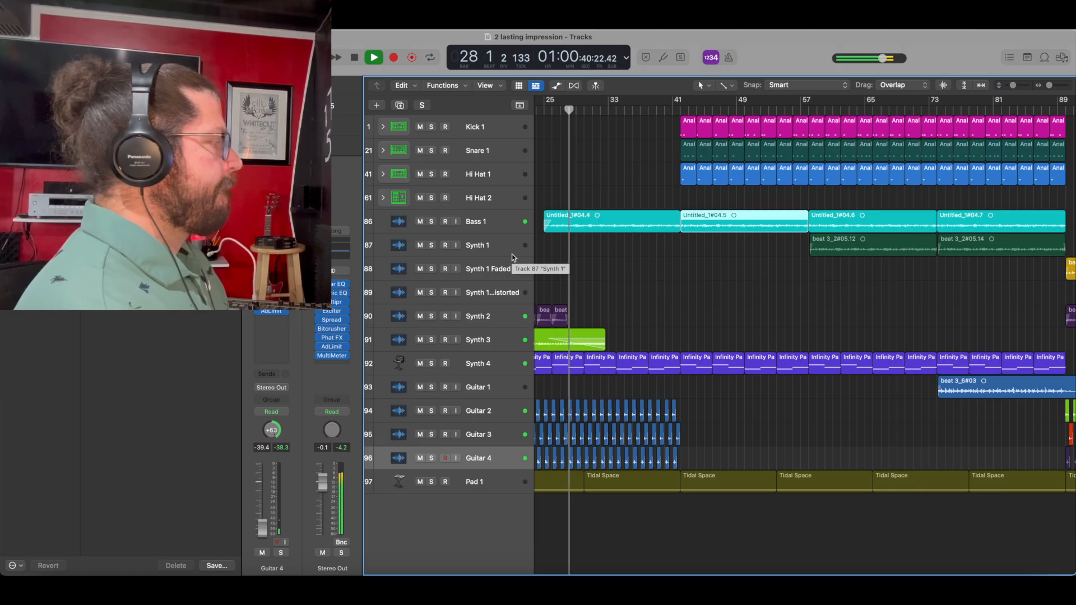
Solo Kick 1, Snare 1 and Hi Hat 1 and play the three drum tracks from bar 41
{"action": "left_click", "coordinate": [609, 106]}
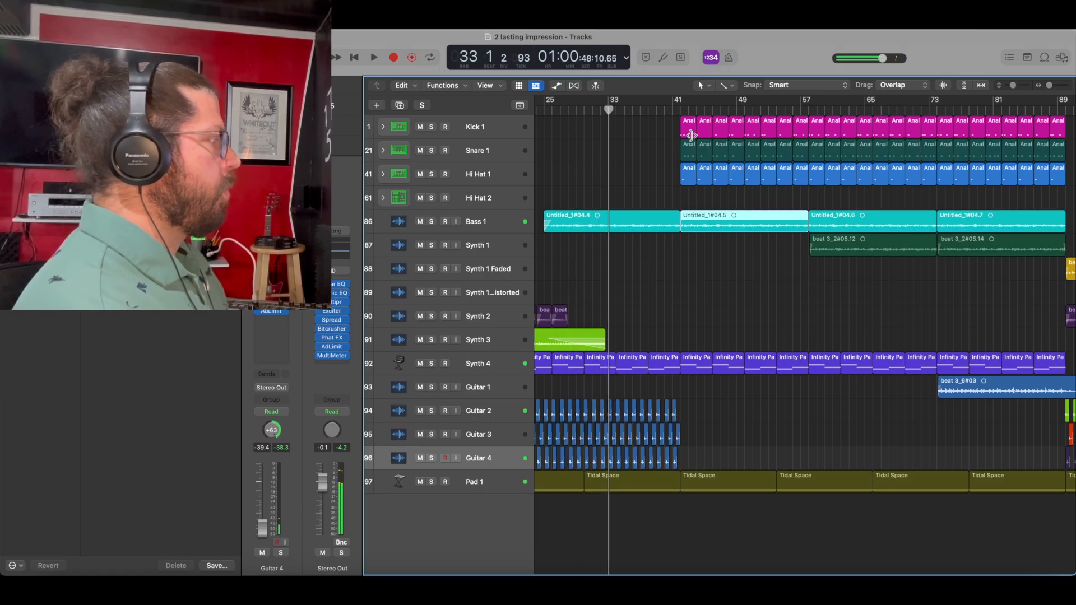
{"action": "left_click", "coordinate": [675, 111]}
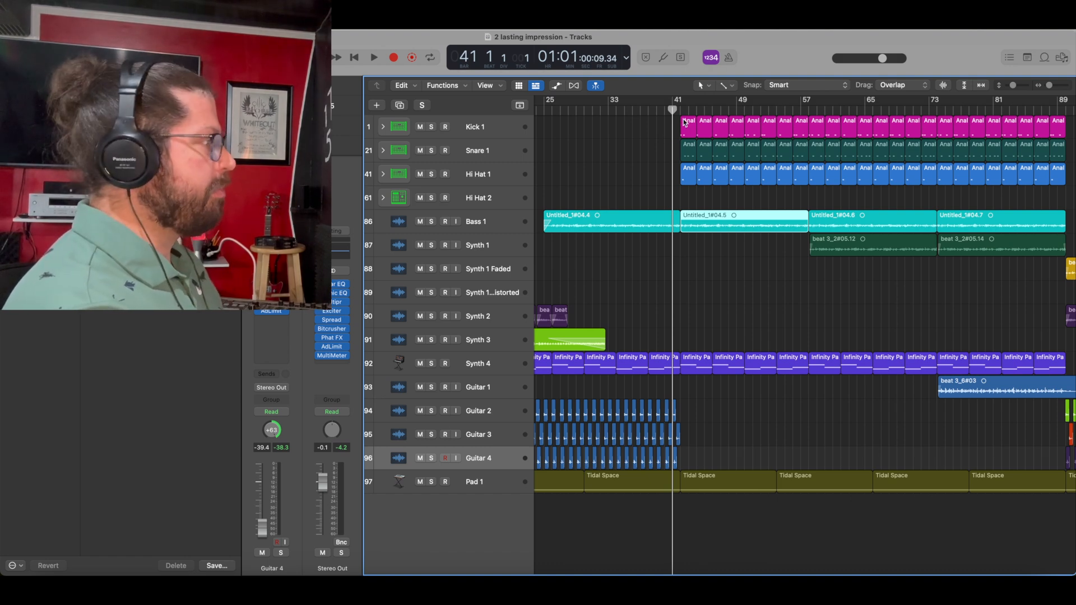
{"action": "left_click", "coordinate": [431, 127]}
{"action": "left_click", "coordinate": [432, 149]}
{"action": "left_click", "coordinate": [432, 174]}
{"action": "scroll", "coordinate": [763, 164], "scroll_direction": "right", "scroll_amount": 2}
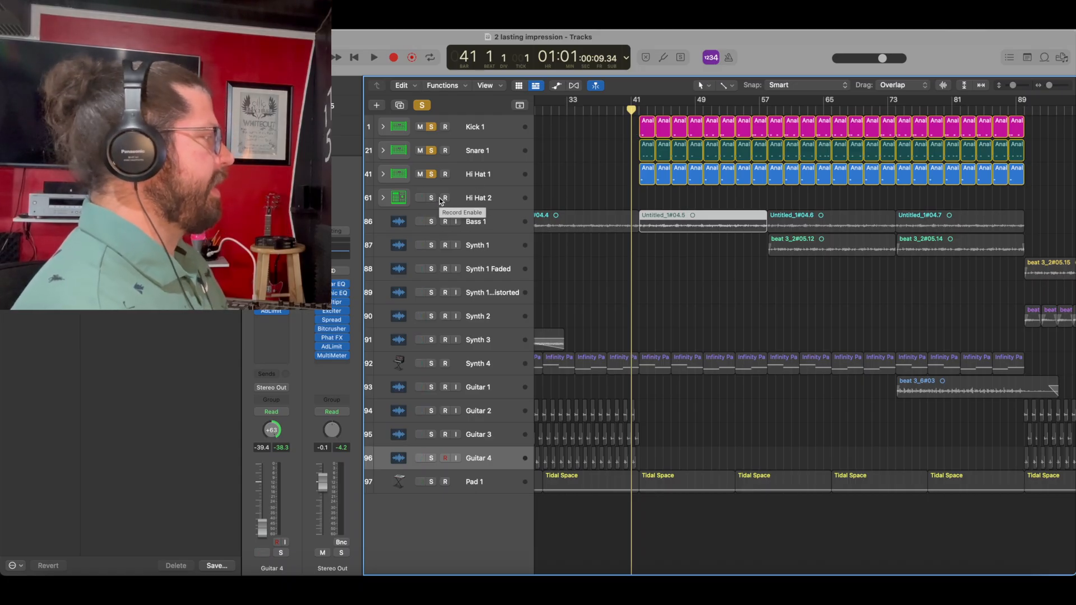
{"action": "scroll", "coordinate": [712, 190], "scroll_direction": "right", "scroll_amount": 10}
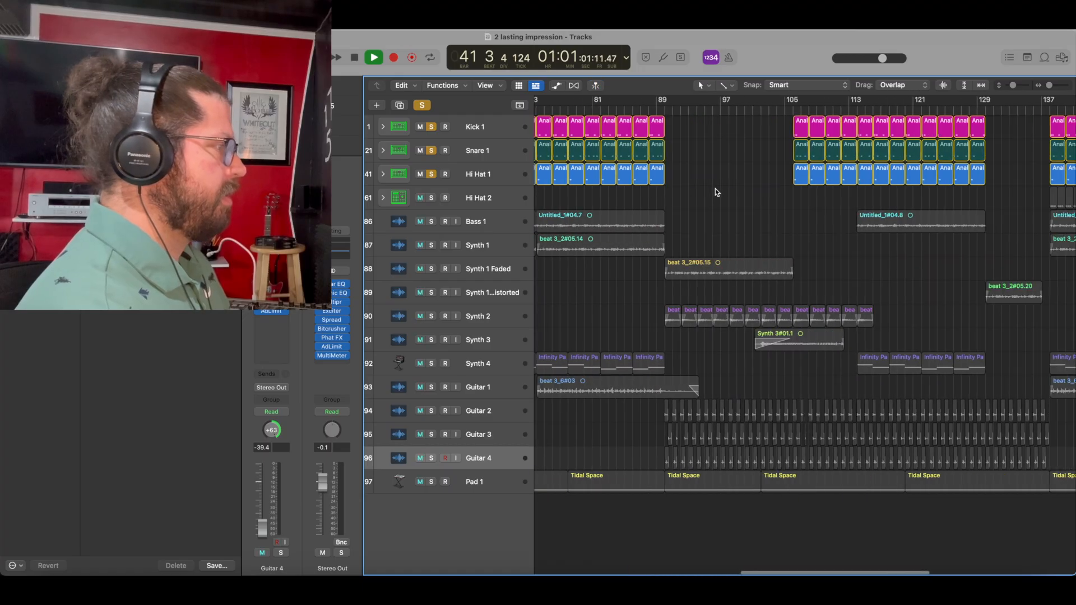
{"action": "scroll", "coordinate": [711, 190], "scroll_direction": "left", "scroll_amount": 10}
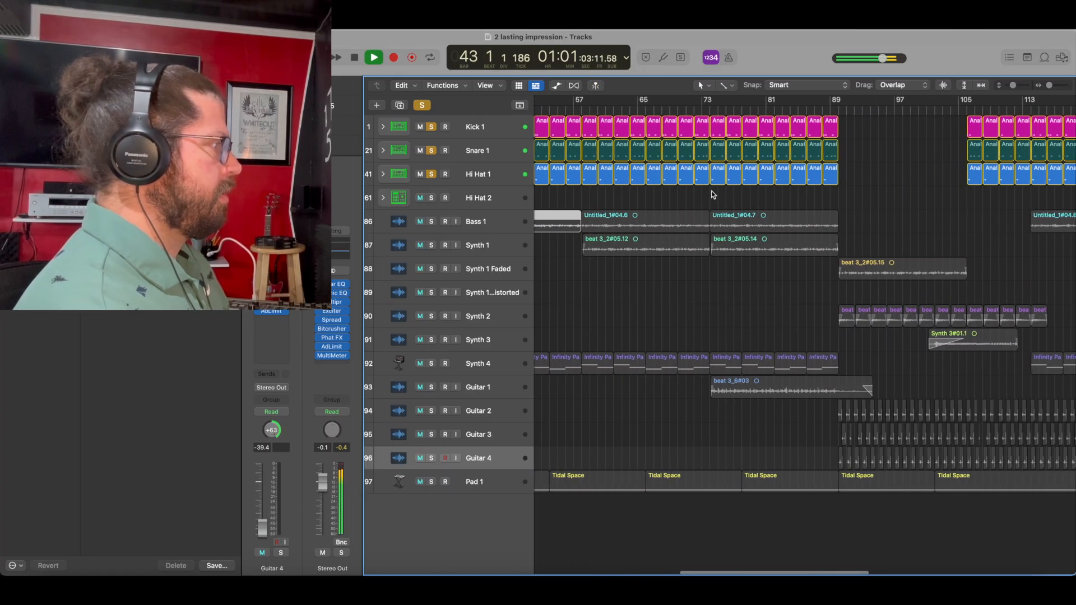
{"action": "left_click_drag", "start_coordinate": [1016, 87], "coordinate": [1051, 86]}
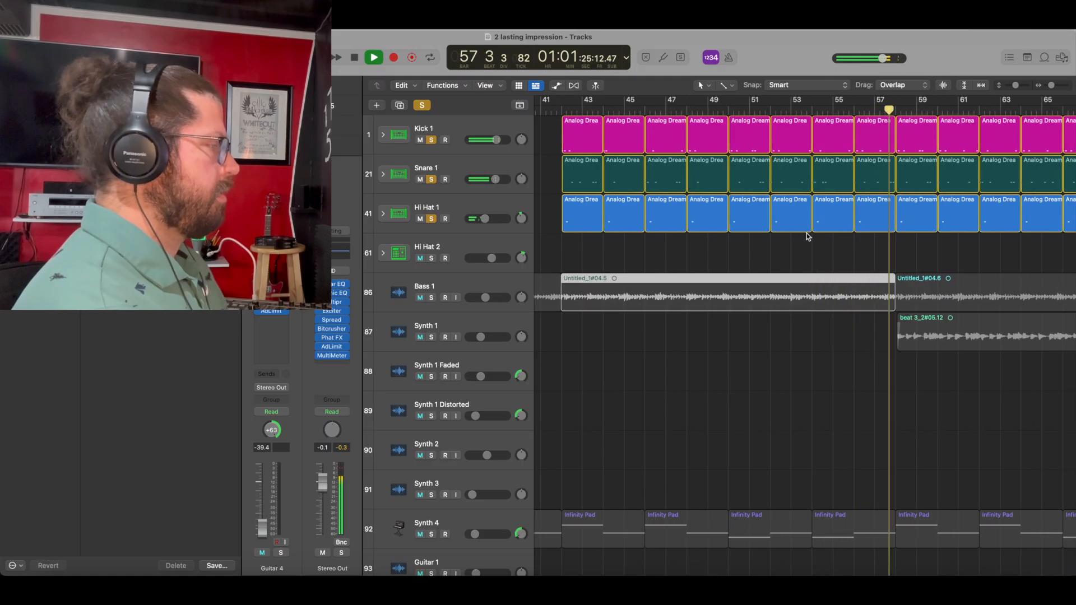
Solo Bass 1 alongside the drums and play them together from just before their regions begin
{"action": "key", "text": "space"}
{"action": "scroll", "coordinate": [451, 191], "scroll_direction": "down", "scroll_amount": 1}
{"action": "scroll", "coordinate": [437, 157], "scroll_direction": "up", "scroll_amount": 1}
{"action": "left_click", "coordinate": [432, 140]}
{"action": "left_click", "coordinate": [432, 140]}
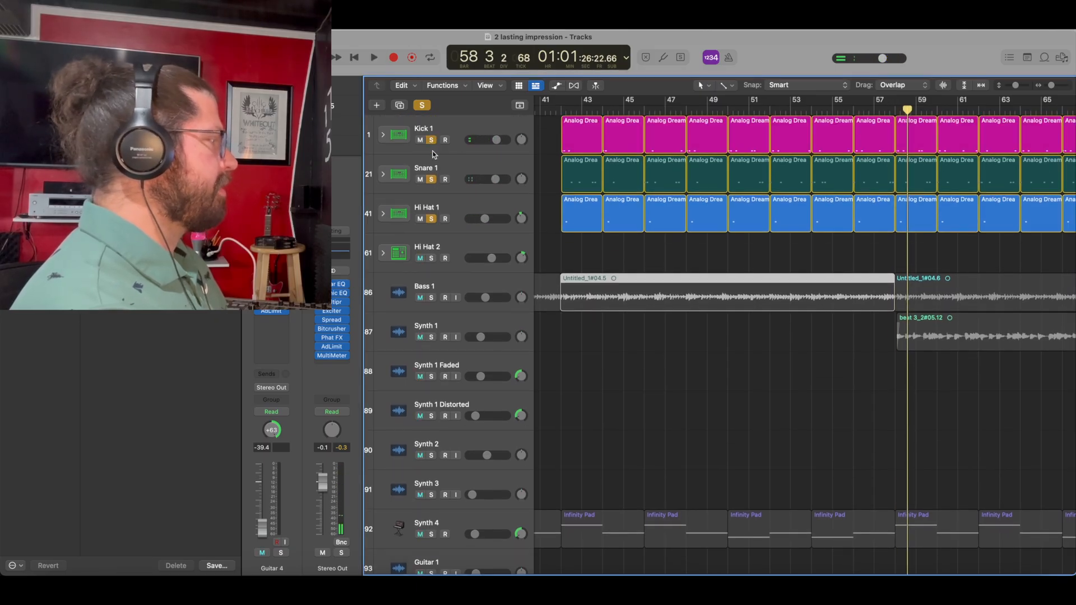
{"action": "left_click", "coordinate": [431, 297]}
{"action": "scroll", "coordinate": [714, 124], "scroll_direction": "left", "scroll_amount": 5}
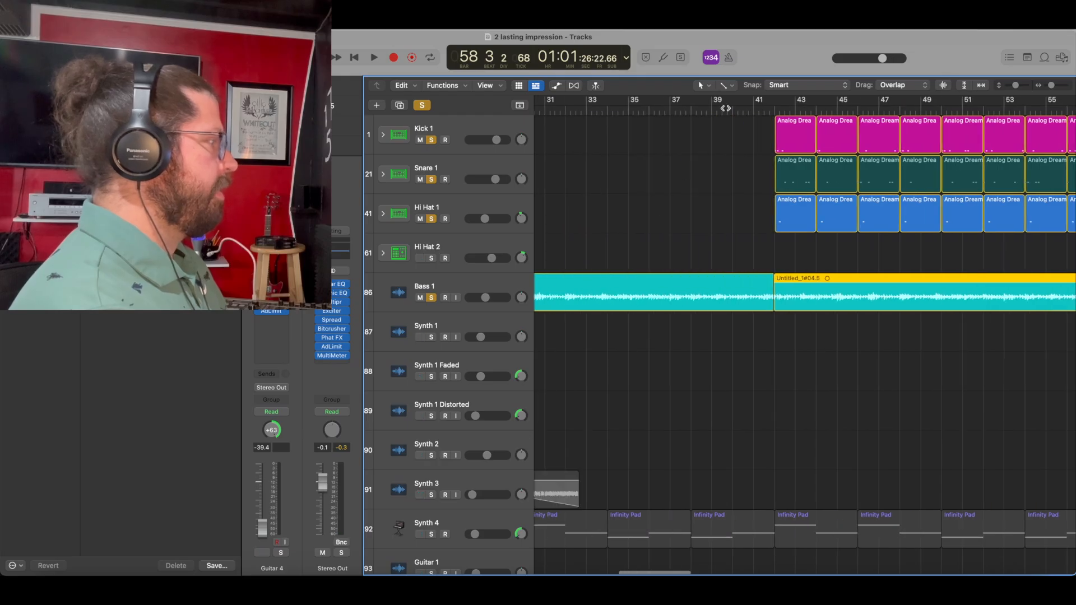
{"action": "double_click", "coordinate": [767, 110]}
{"action": "scroll", "coordinate": [723, 168], "scroll_direction": "right", "scroll_amount": 3}
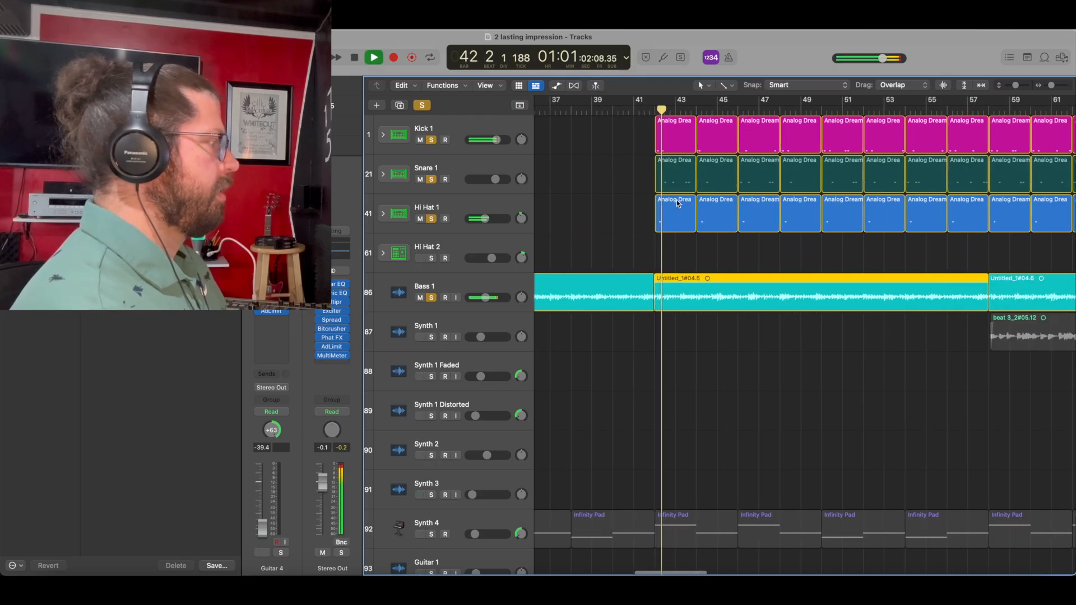
{"action": "scroll", "coordinate": [679, 208], "scroll_direction": "right", "scroll_amount": 1}
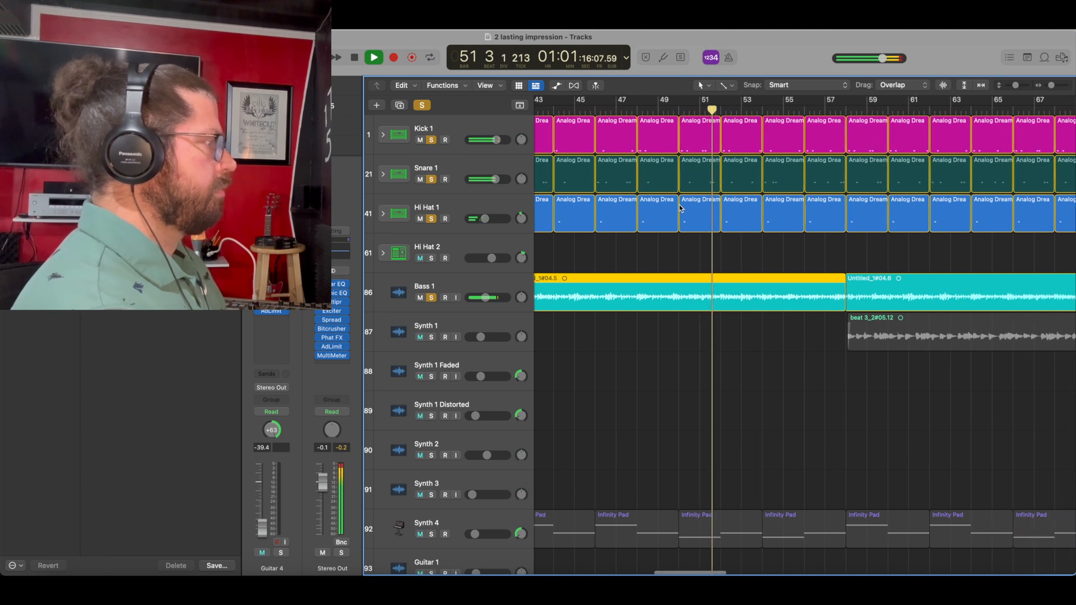
Clear the drum and bass solos, and play Synth 1 soloed from about bar 57
{"action": "key", "text": "space"}
{"action": "left_click", "coordinate": [432, 183]}
{"action": "left_click", "coordinate": [436, 298], "text": "alt"}
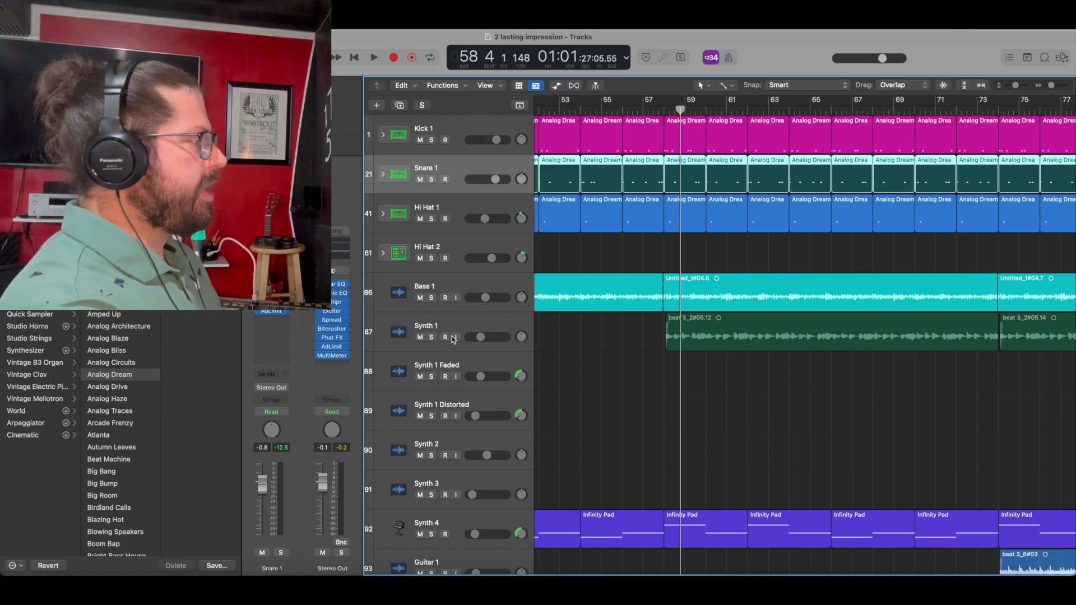
{"action": "left_click", "coordinate": [431, 337]}
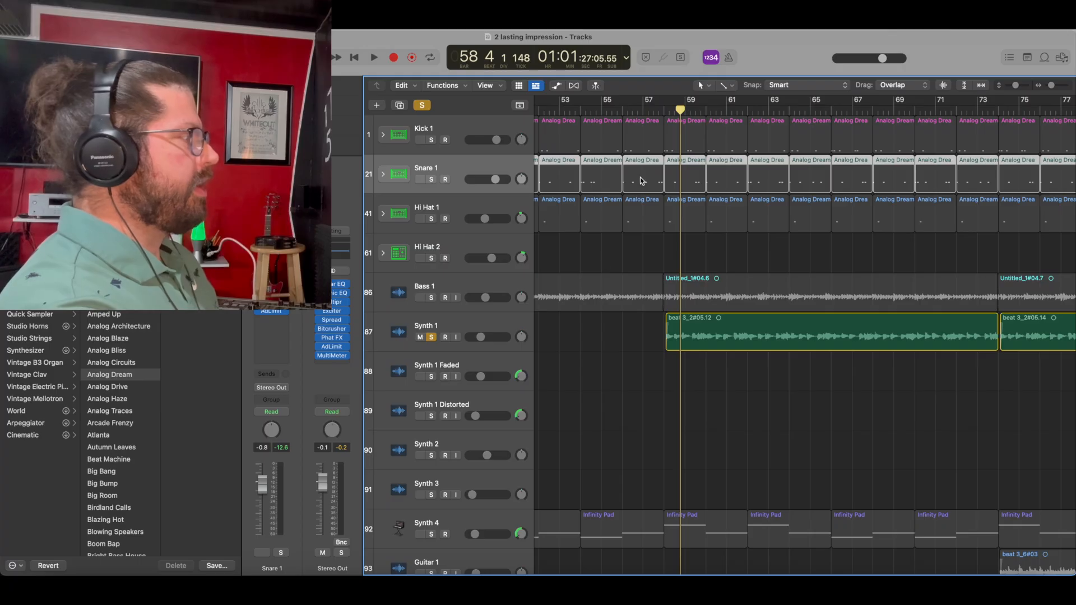
{"action": "left_click", "coordinate": [654, 111]}
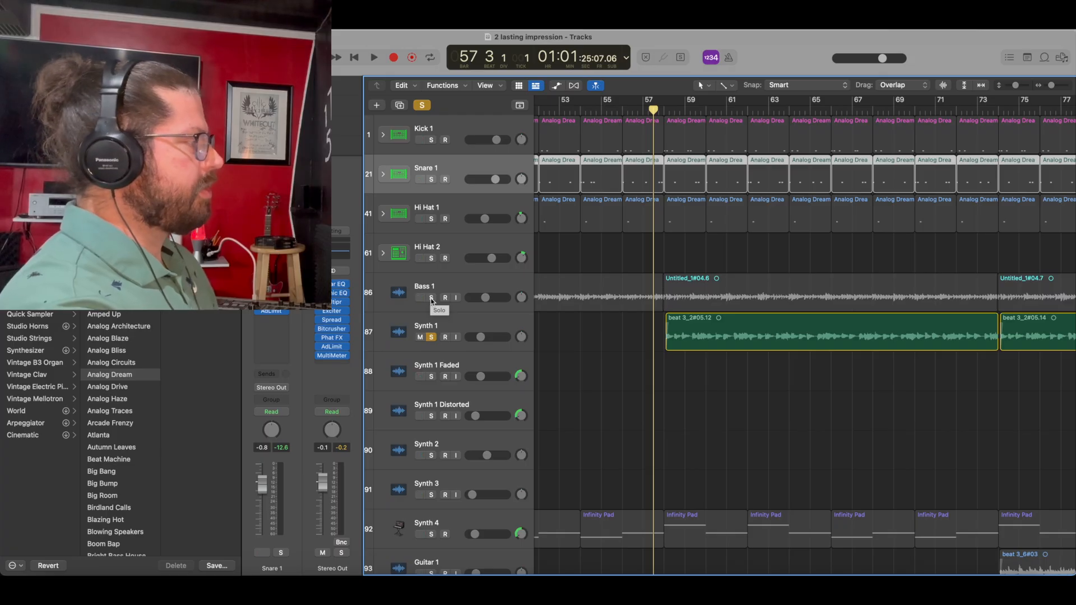
{"action": "left_click", "coordinate": [431, 298]}
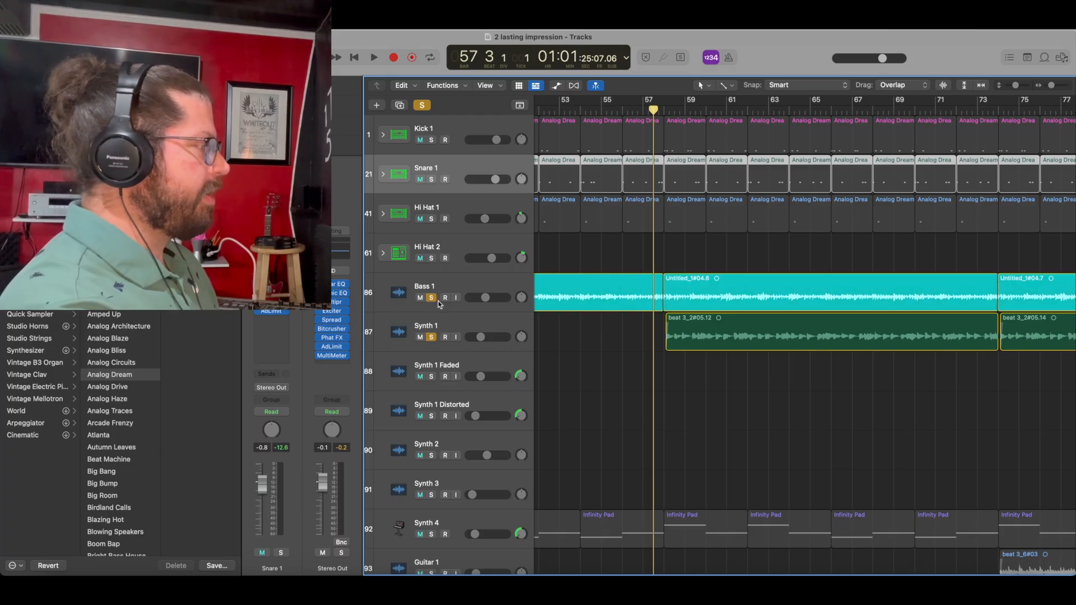
{"action": "left_click", "coordinate": [431, 298]}
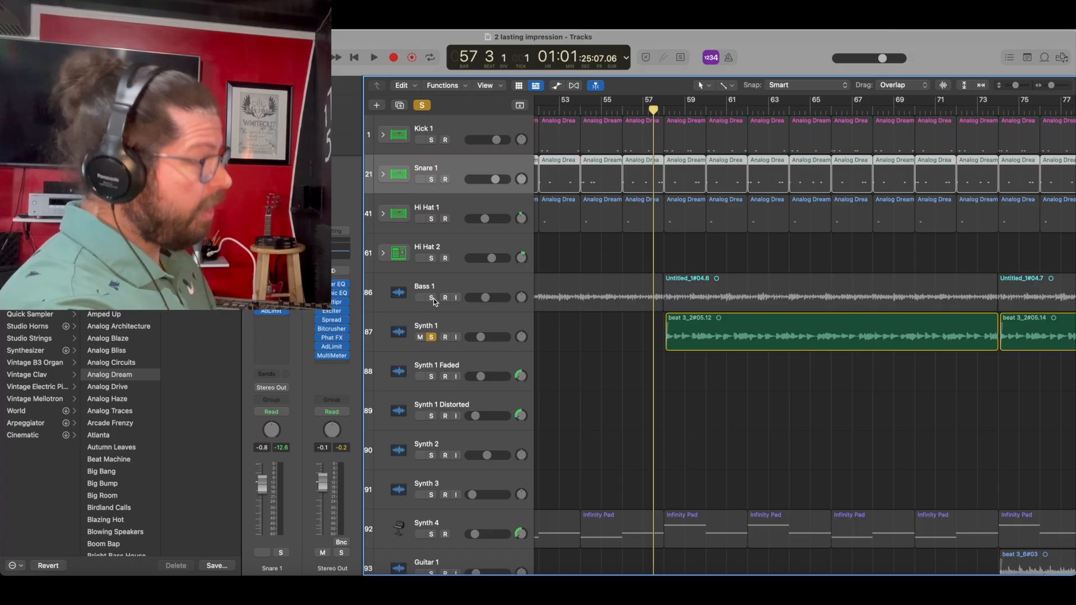
{"action": "key", "text": "space"}
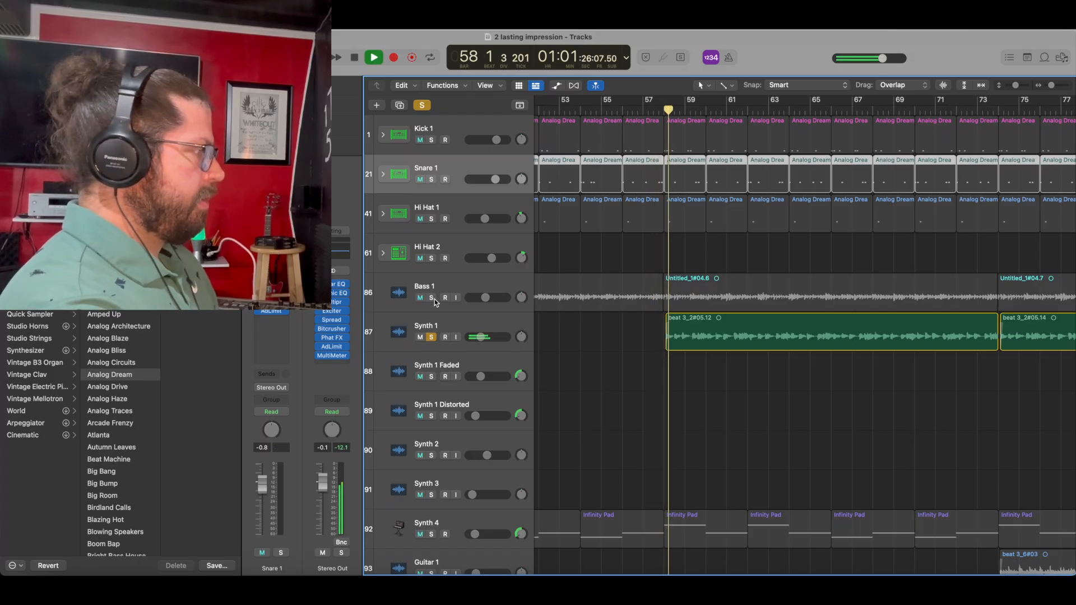
Bring Bass 1 into the running Synth 1 solo for several bars and take it out again
{"action": "scroll", "coordinate": [582, 355], "scroll_direction": "right", "scroll_amount": 2}
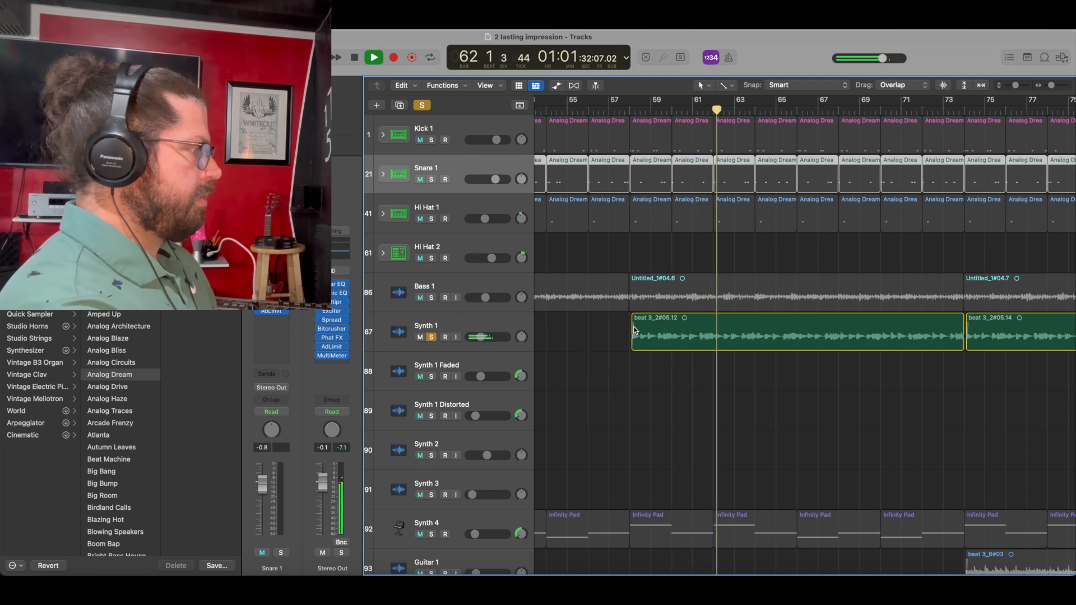
{"action": "left_click", "coordinate": [432, 298]}
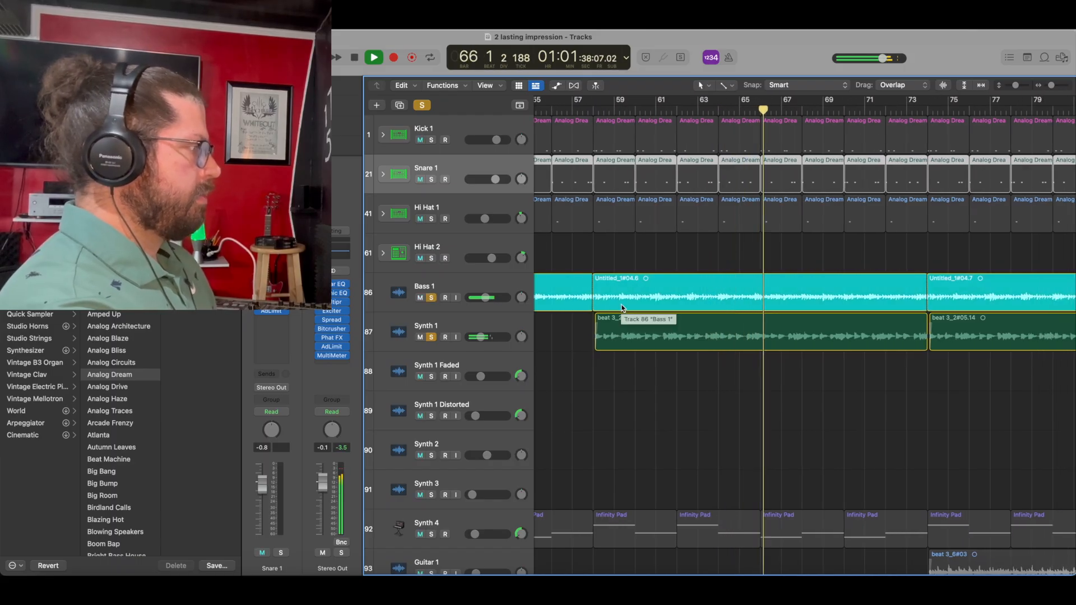
{"action": "left_click", "coordinate": [431, 298]}
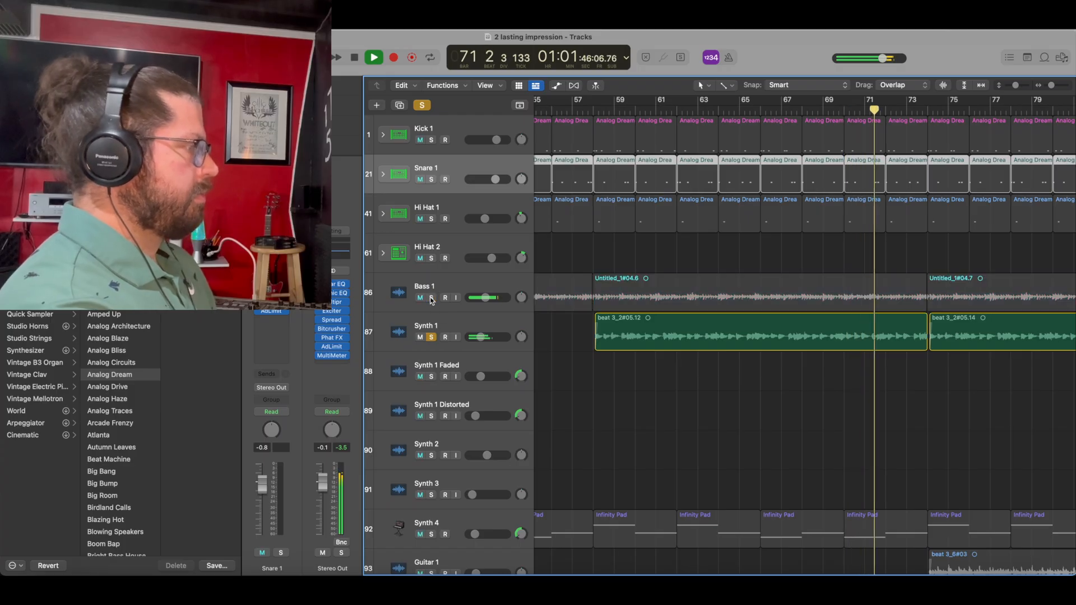
Solo Guitar 1 alongside Synth 1 and move the playhead back to about bar 73
{"action": "scroll", "coordinate": [644, 314], "scroll_direction": "down", "scroll_amount": 3}
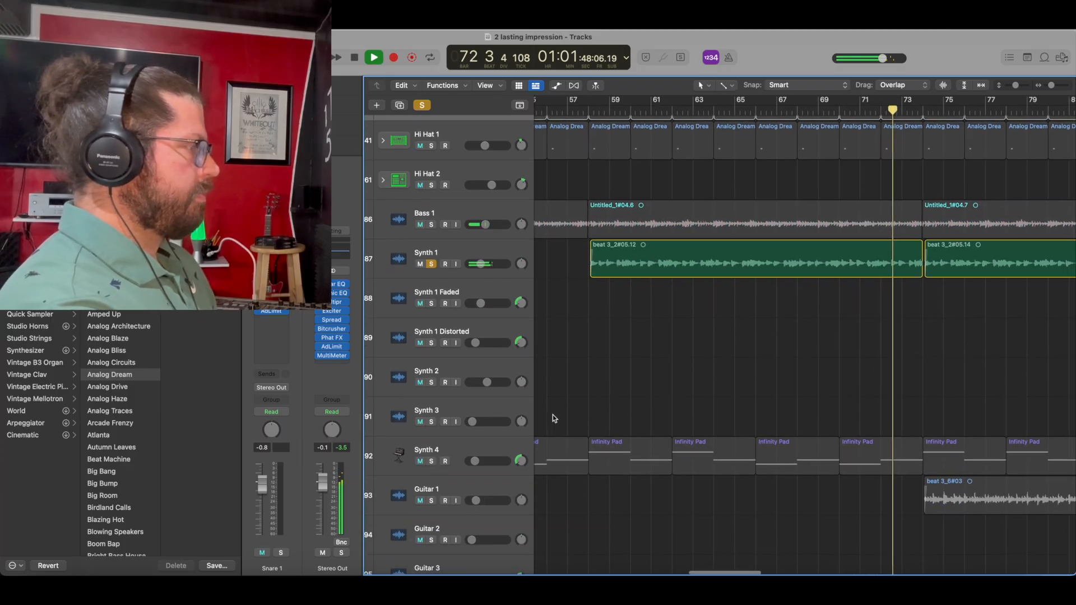
{"action": "left_click", "coordinate": [432, 225]}
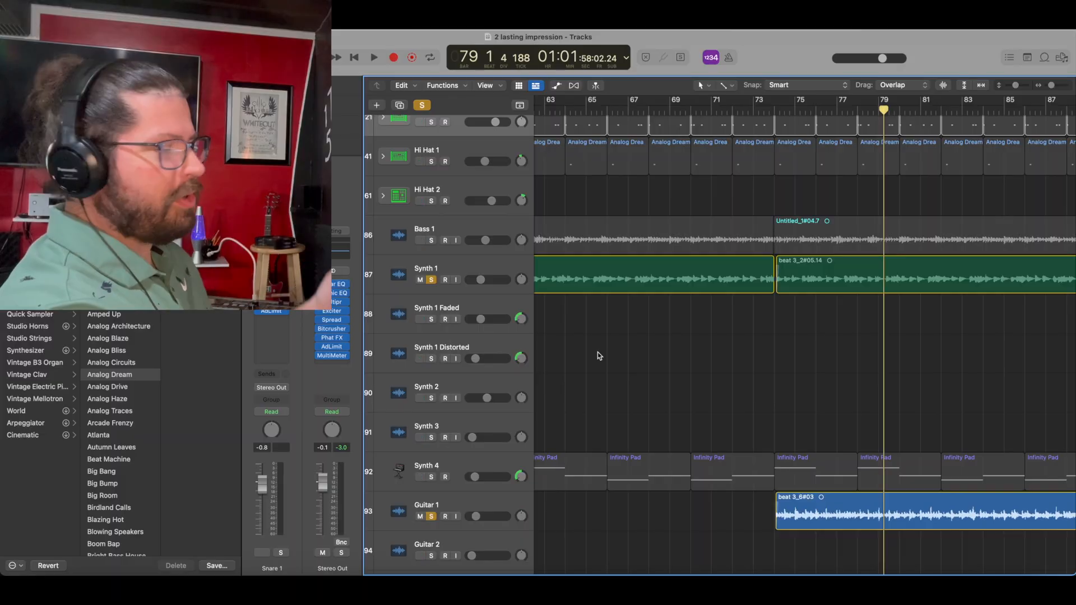
{"action": "scroll", "coordinate": [598, 352], "scroll_direction": "right", "scroll_amount": 4}
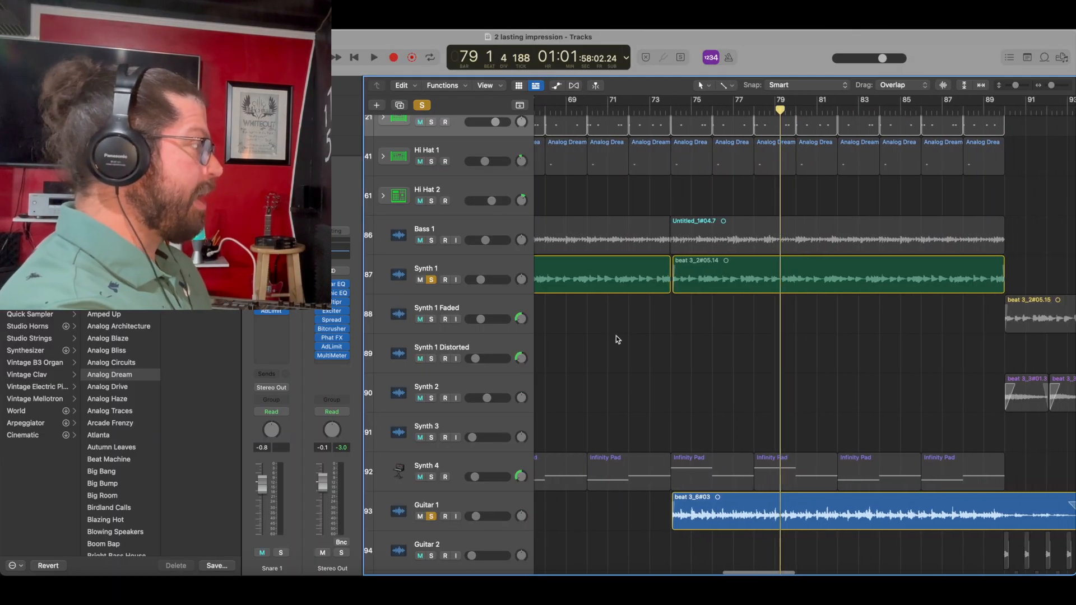
{"action": "left_click", "coordinate": [659, 111]}
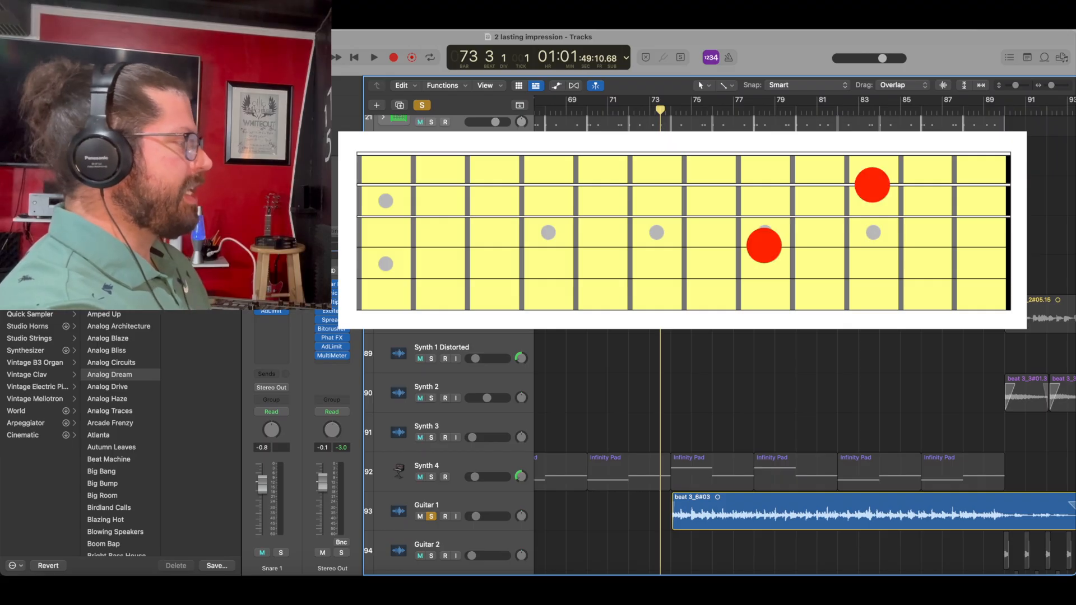
Add Bass 1 to the Synth 1 and Guitar 1 solos and play all three from bar 73
{"action": "key", "text": "space"}
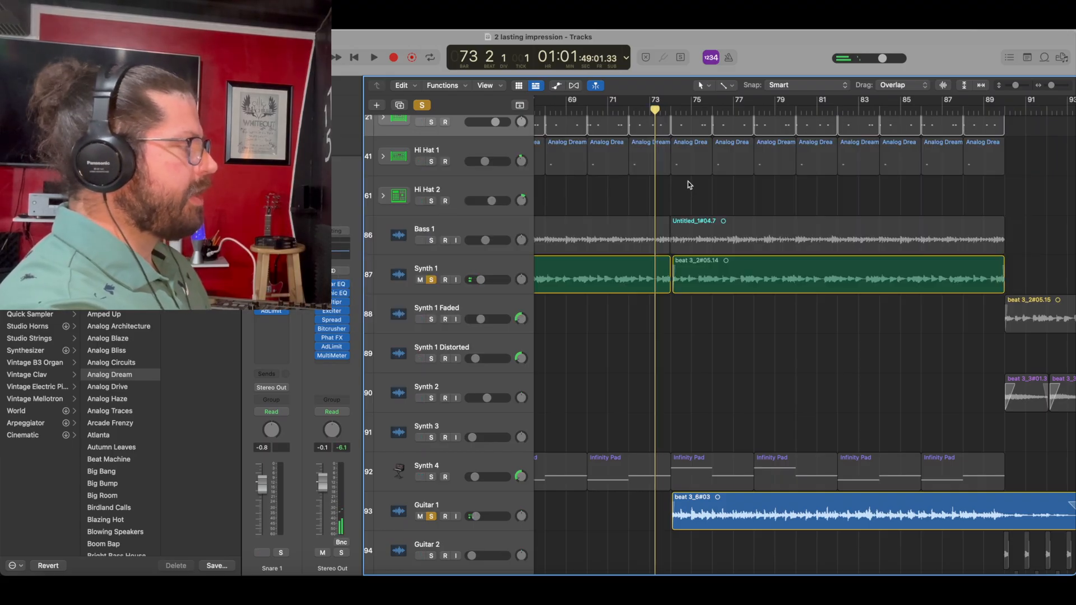
{"action": "left_click", "coordinate": [431, 240]}
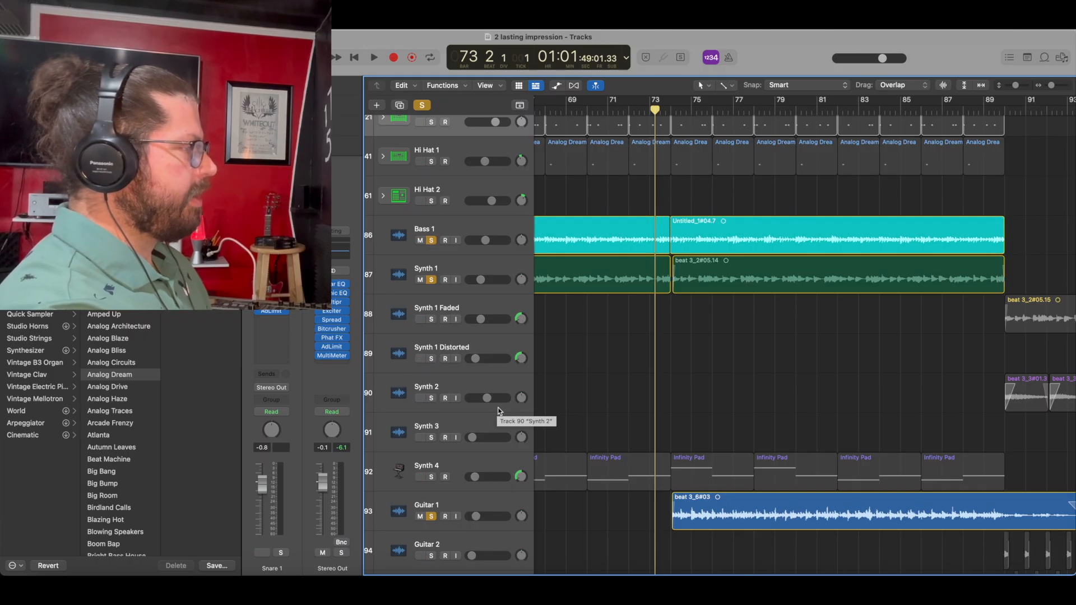
{"action": "key", "text": "space"}
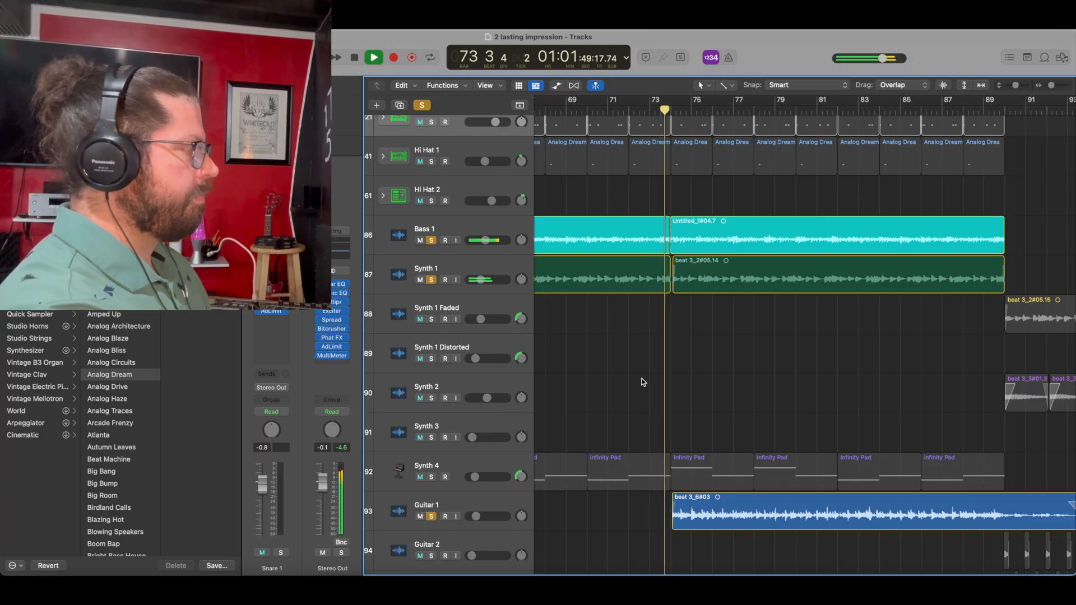
Clear the Bass 1 and Synth 1 solos to hear Guitar 1 alone, and select its track
{"action": "left_click", "coordinate": [432, 240]}
{"action": "left_click", "coordinate": [431, 279]}
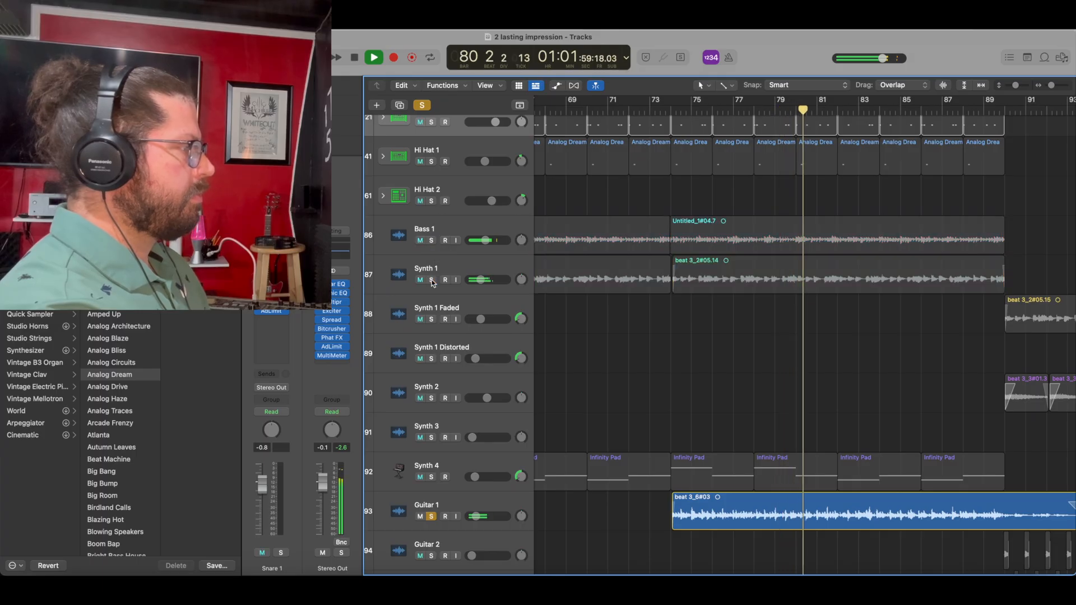
{"action": "scroll", "coordinate": [652, 343], "scroll_direction": "right", "scroll_amount": 5}
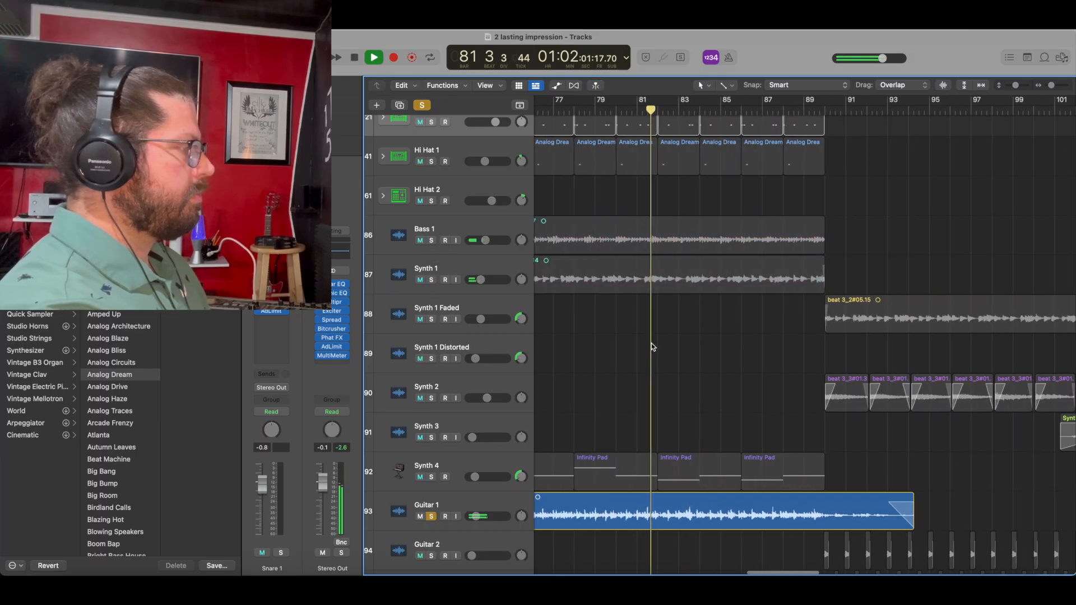
{"action": "scroll", "coordinate": [651, 343], "scroll_direction": "down", "scroll_amount": 2}
{"action": "scroll", "coordinate": [651, 343], "scroll_direction": "down", "scroll_amount": 2}
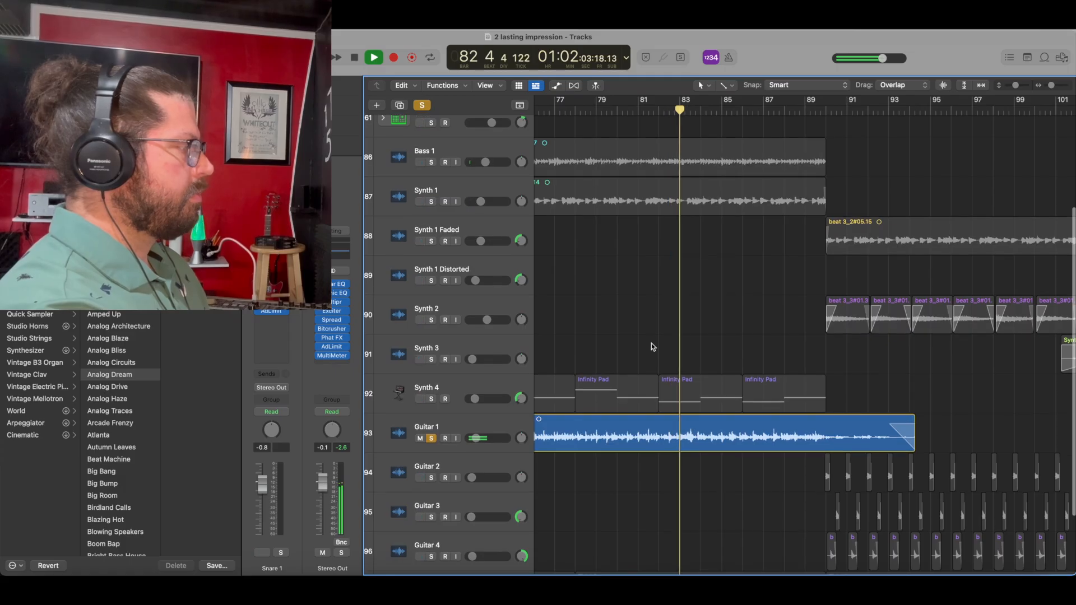
{"action": "left_click", "coordinate": [451, 432]}
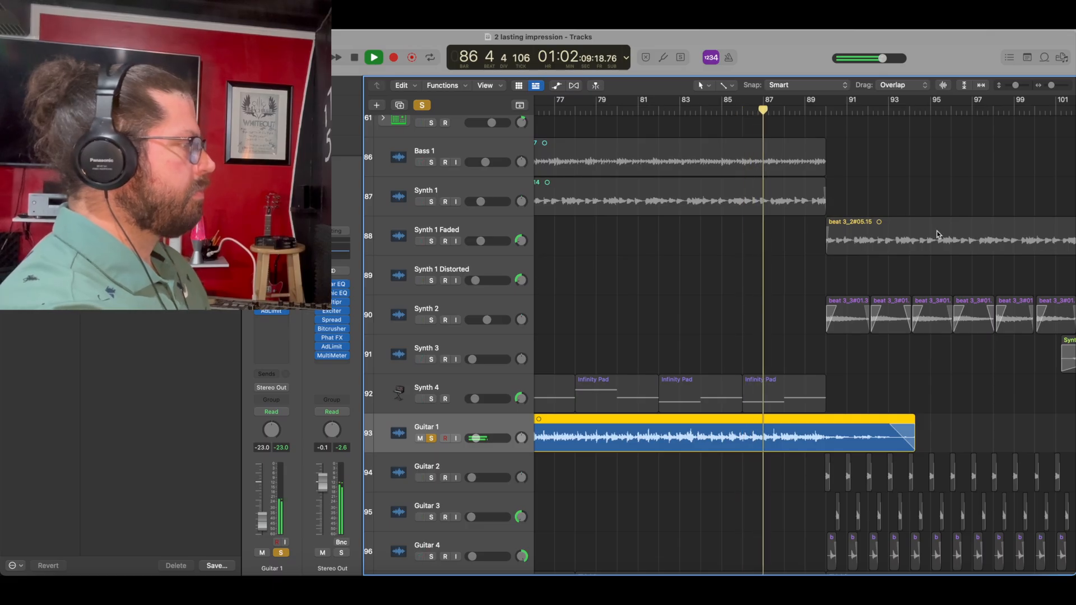
Add Synth 2 and Synth 1 Faded to the Guitar 1 solo as their regions begin around bar 89
{"action": "left_click_drag", "start_coordinate": [1052, 92], "coordinate": [1048, 93]}
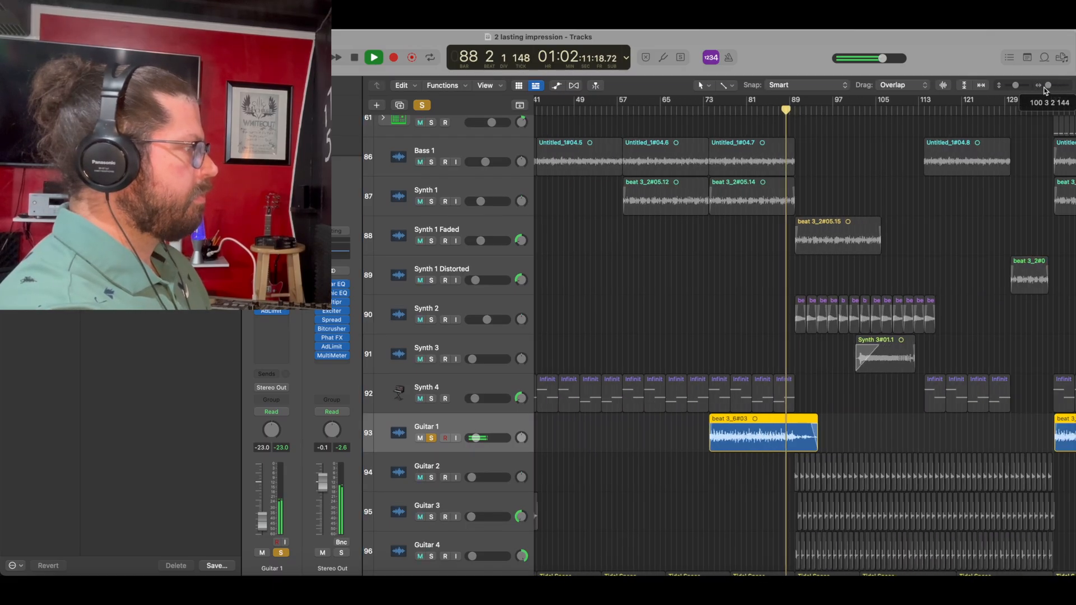
{"action": "left_click", "coordinate": [432, 319]}
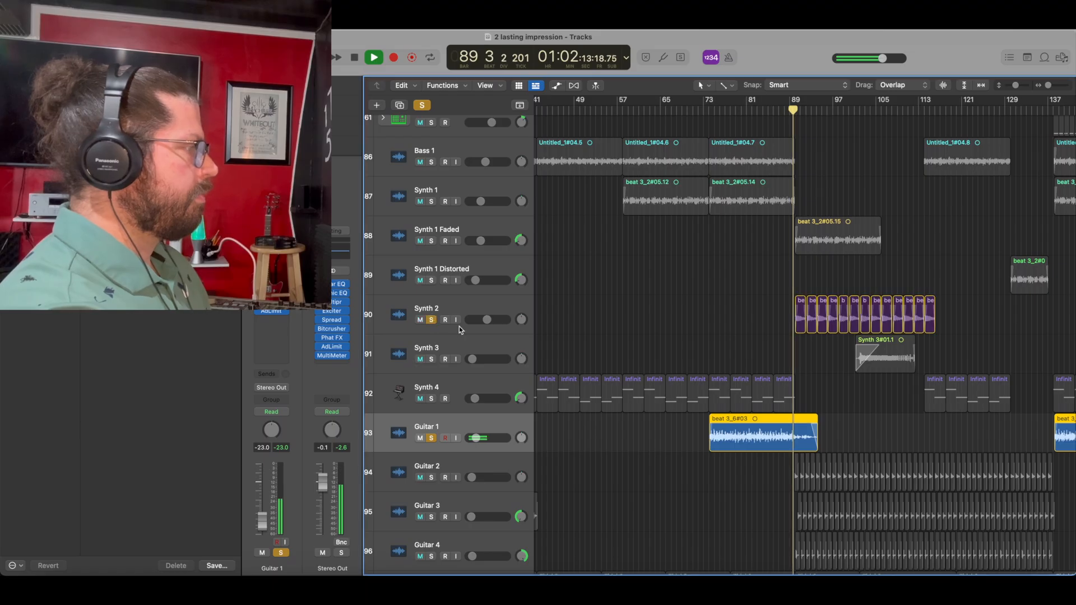
{"action": "left_click", "coordinate": [432, 242]}
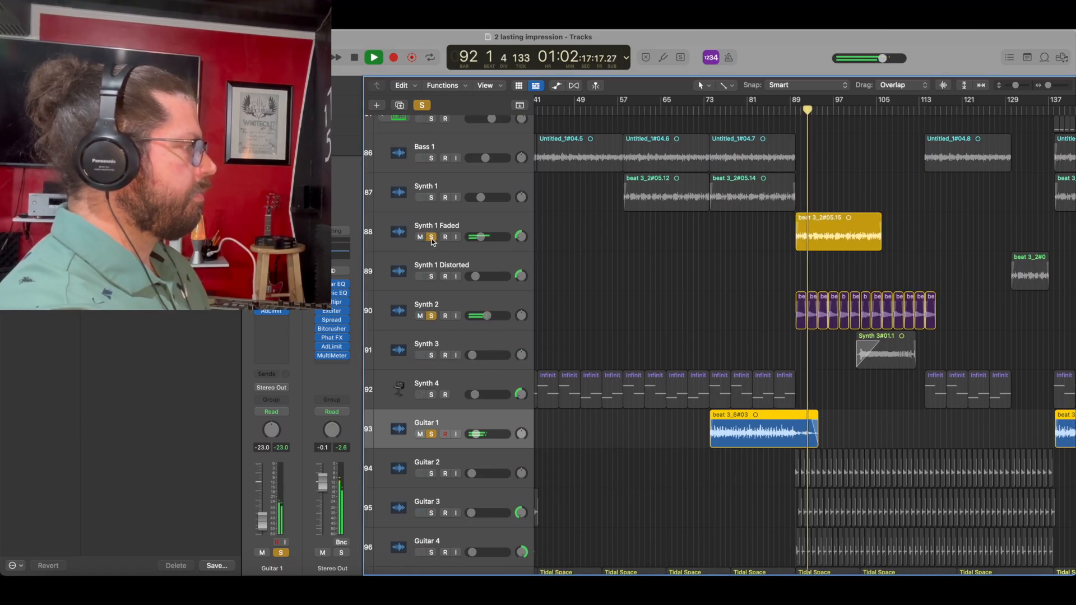
Stop playback, clear the current solos, and play Synth 2 soloed from about bar 89
{"action": "key", "text": "space"}
{"action": "scroll", "coordinate": [460, 310], "scroll_direction": "up", "scroll_amount": 1}
{"action": "left_click", "coordinate": [431, 328]}
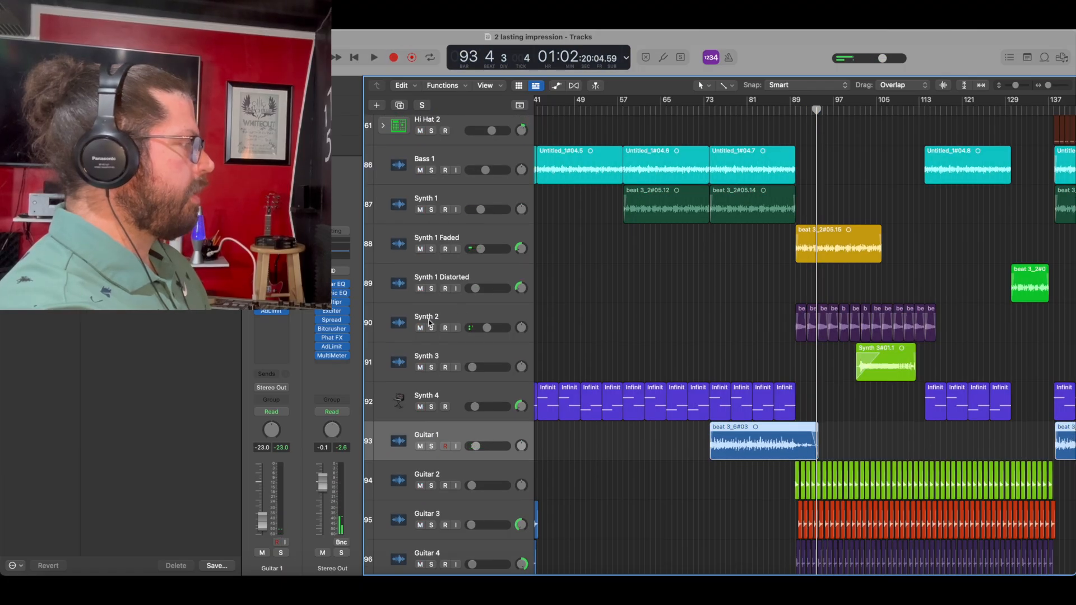
{"action": "left_click", "coordinate": [792, 112]}
{"action": "key", "text": "space"}
{"action": "scroll", "coordinate": [683, 397], "scroll_direction": "down", "scroll_amount": 3}
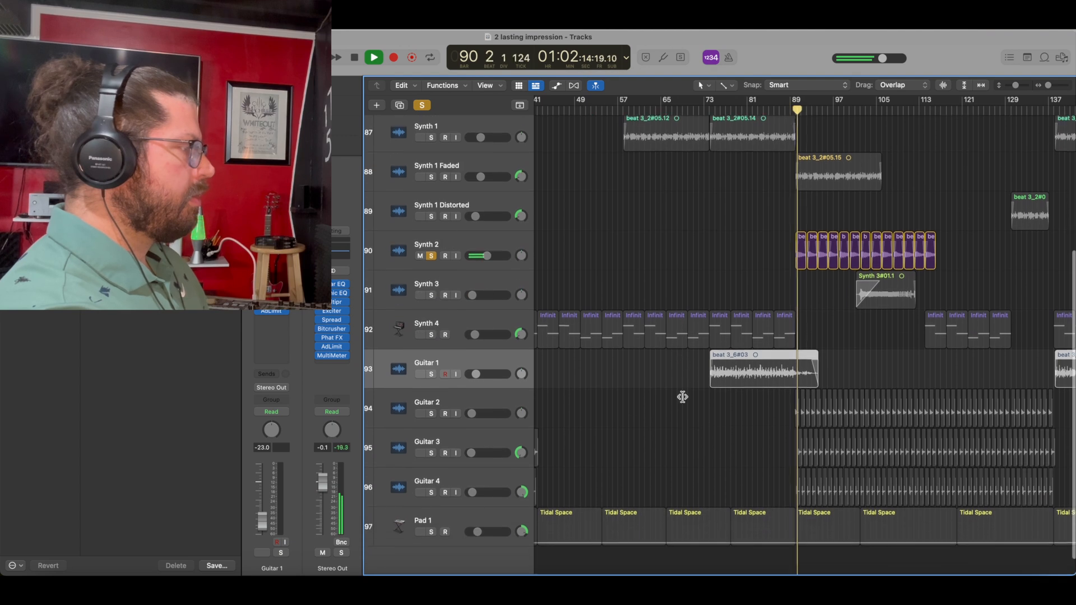
Clear the Synth 2 solo to bring back the full mix, and stop playback around bar 93
{"action": "scroll", "coordinate": [682, 397], "scroll_direction": "up", "scroll_amount": 3}
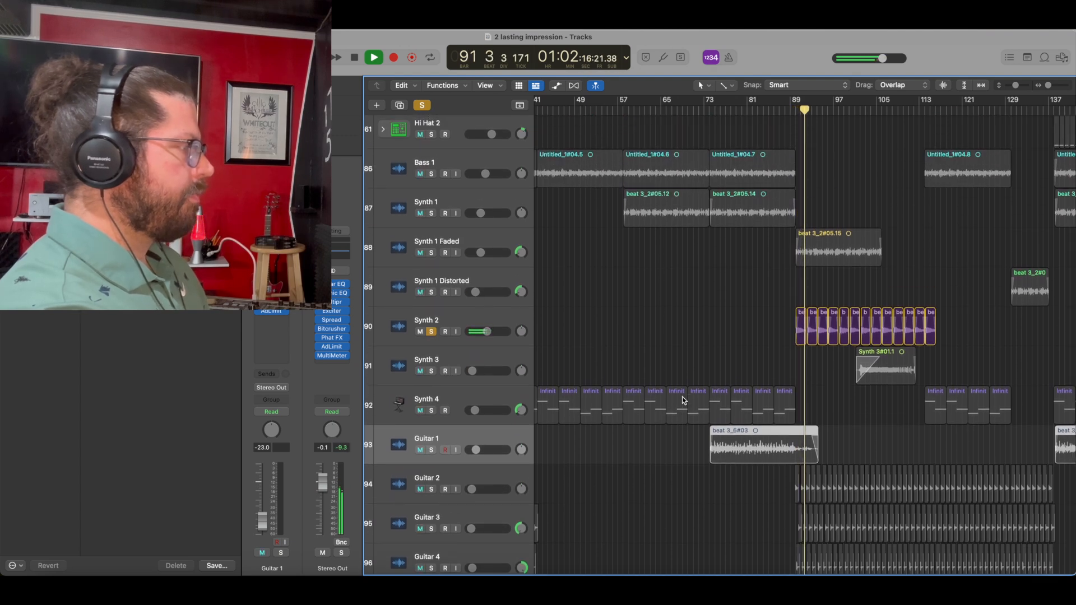
{"action": "scroll", "coordinate": [678, 371], "scroll_direction": "left", "scroll_amount": 10}
{"action": "key", "text": "s"}
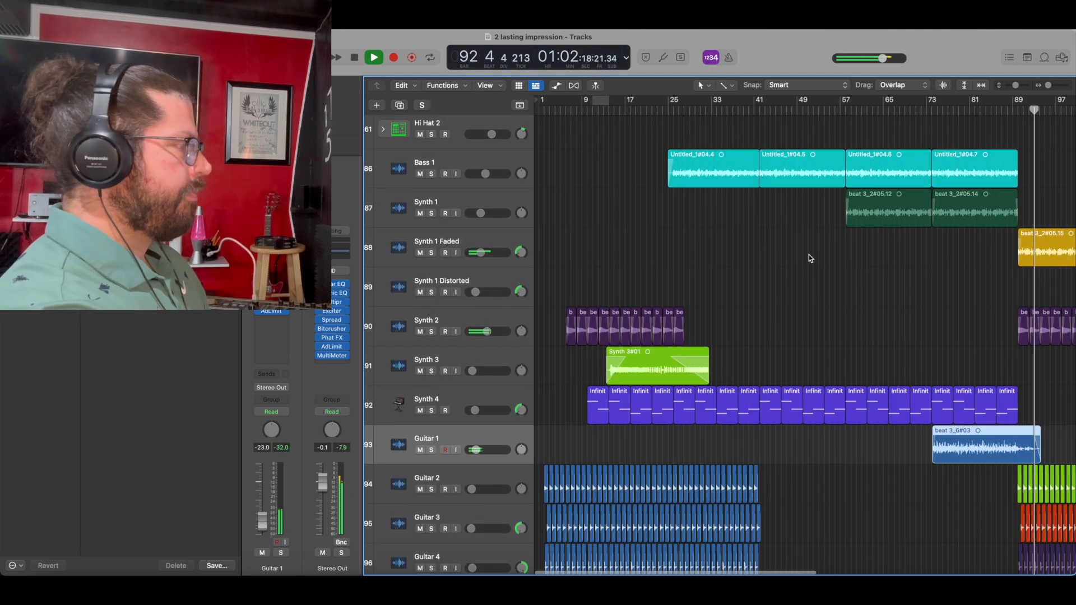
{"action": "key", "text": "space"}
{"action": "scroll", "coordinate": [811, 257], "scroll_direction": "right", "scroll_amount": 3}
{"action": "scroll", "coordinate": [819, 253], "scroll_direction": "right", "scroll_amount": 7}
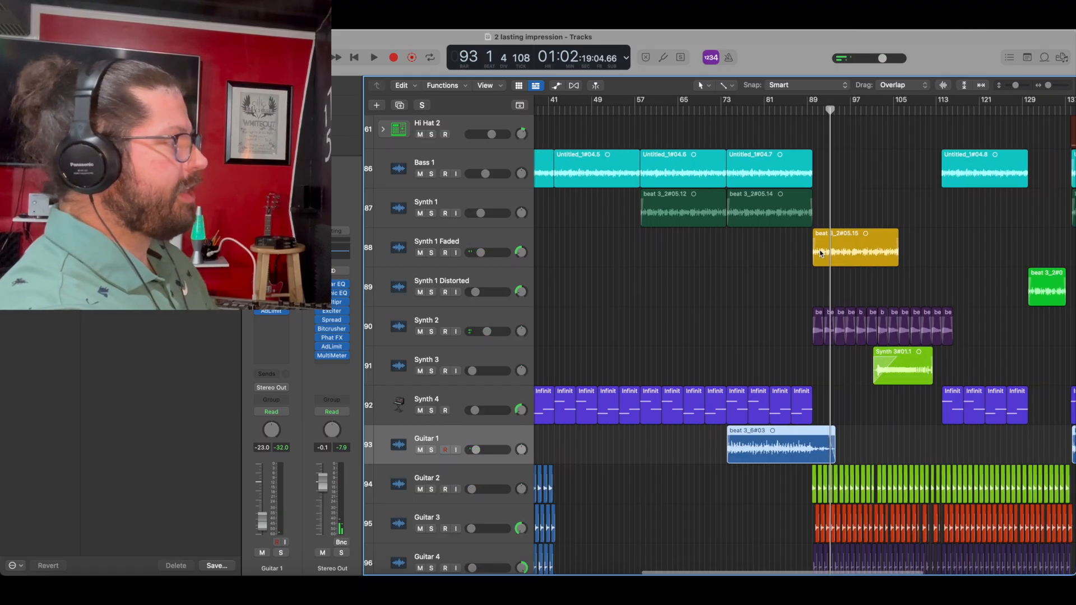
Play the full mix from about bar 5 to hear the first Synth 2 entrance over the guitars
{"action": "scroll", "coordinate": [817, 264], "scroll_direction": "left", "scroll_amount": 10}
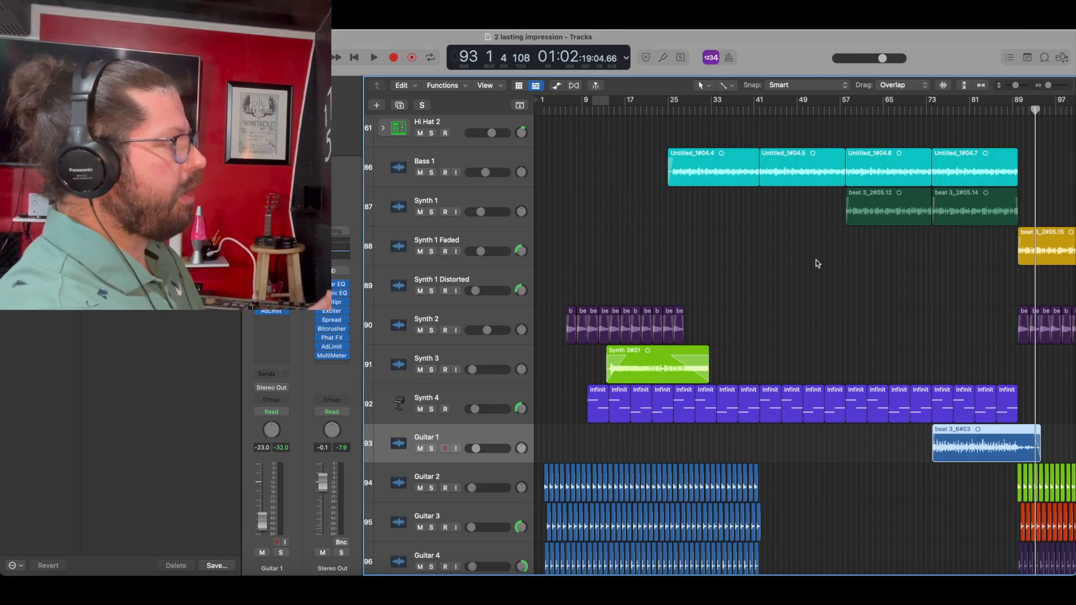
{"action": "left_click", "coordinate": [560, 109]}
{"action": "key", "text": "space"}
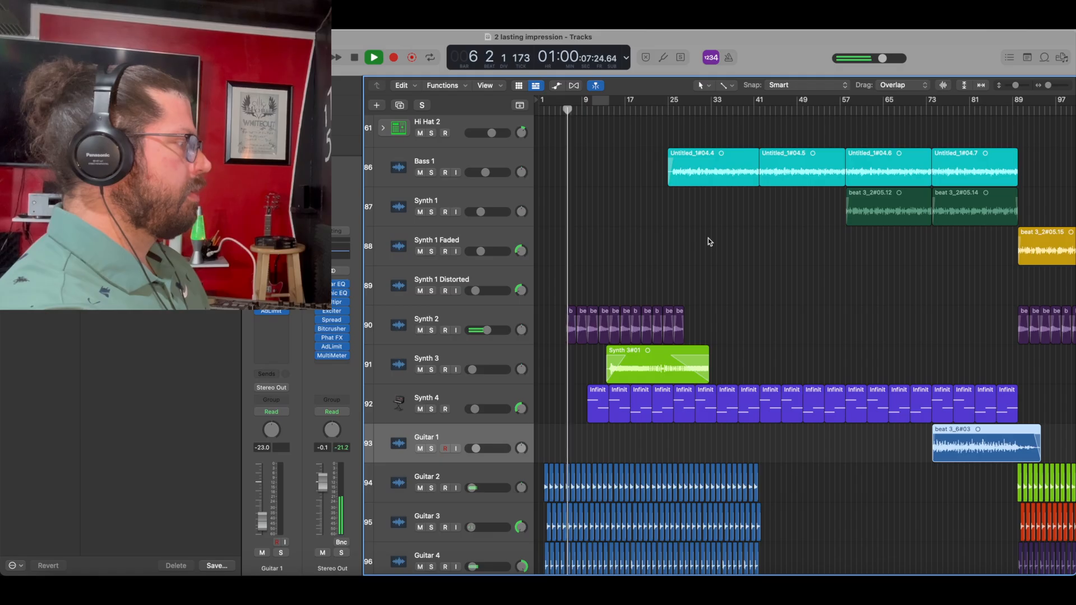
Play the full mix from bar 90, where Synth 2 returns with Synth 1 Faded, and stop around bar 97
{"action": "scroll", "coordinate": [709, 241], "scroll_direction": "right", "scroll_amount": 10}
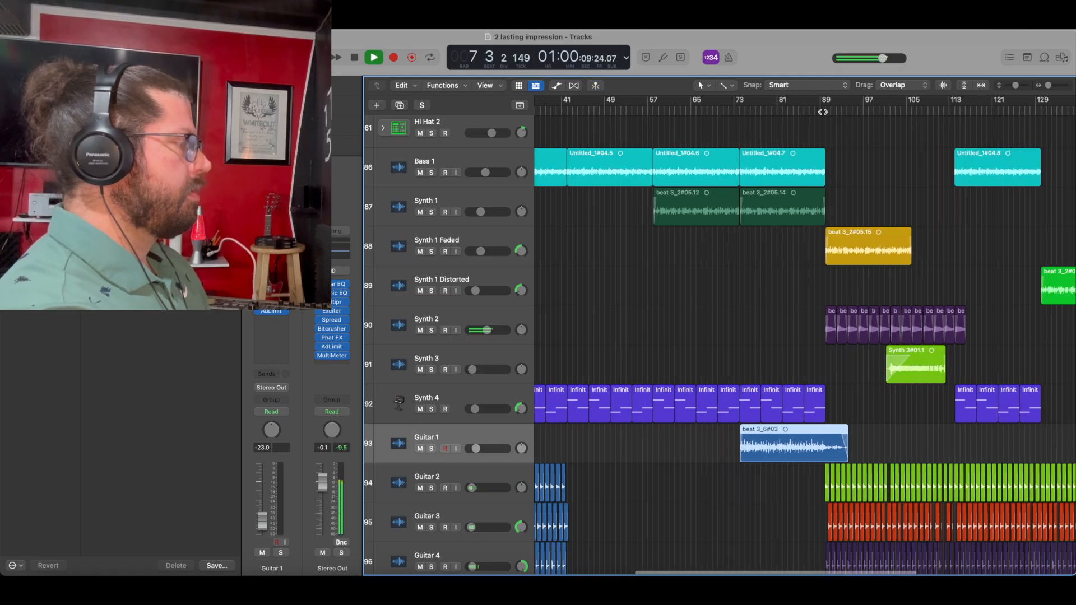
{"action": "left_click", "coordinate": [825, 110]}
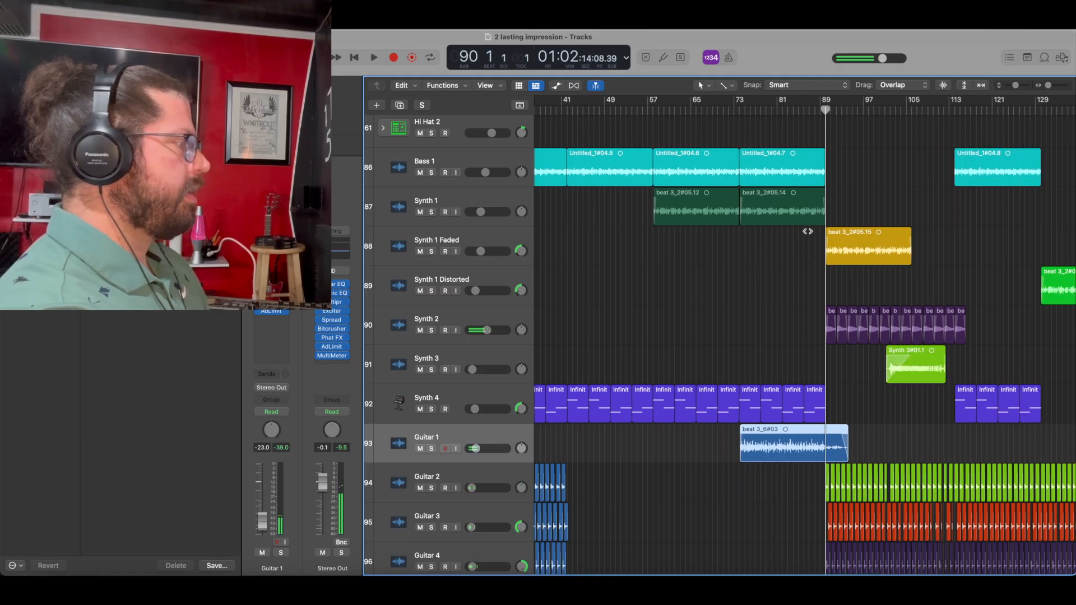
{"action": "key", "text": "space"}
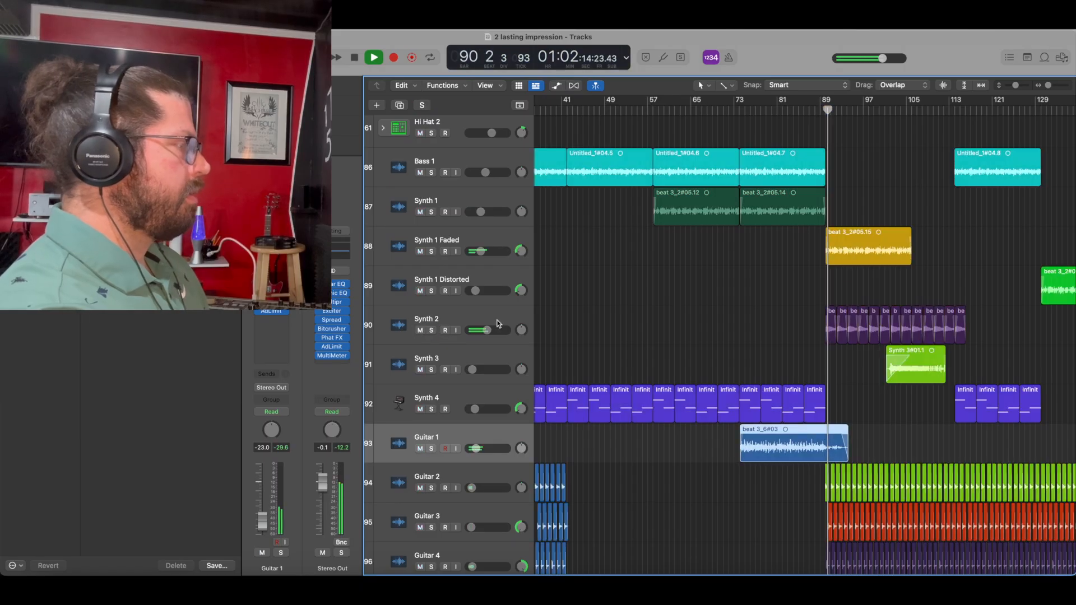
{"action": "scroll", "coordinate": [688, 269], "scroll_direction": "right", "scroll_amount": 9}
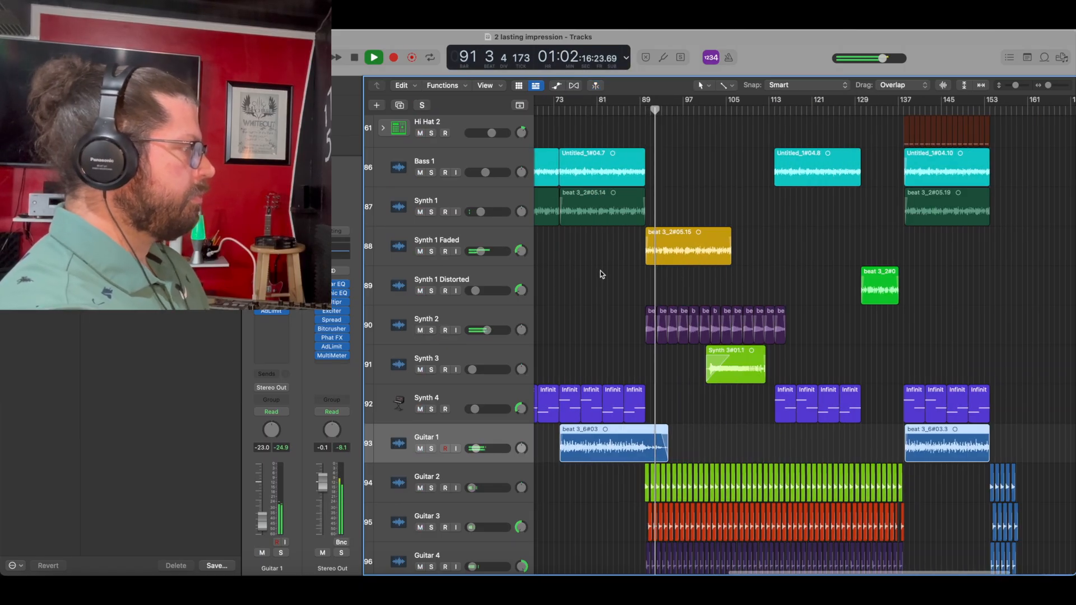
{"action": "scroll", "coordinate": [614, 283], "scroll_direction": "down", "scroll_amount": 2}
{"action": "scroll", "coordinate": [613, 284], "scroll_direction": "down", "scroll_amount": 3}
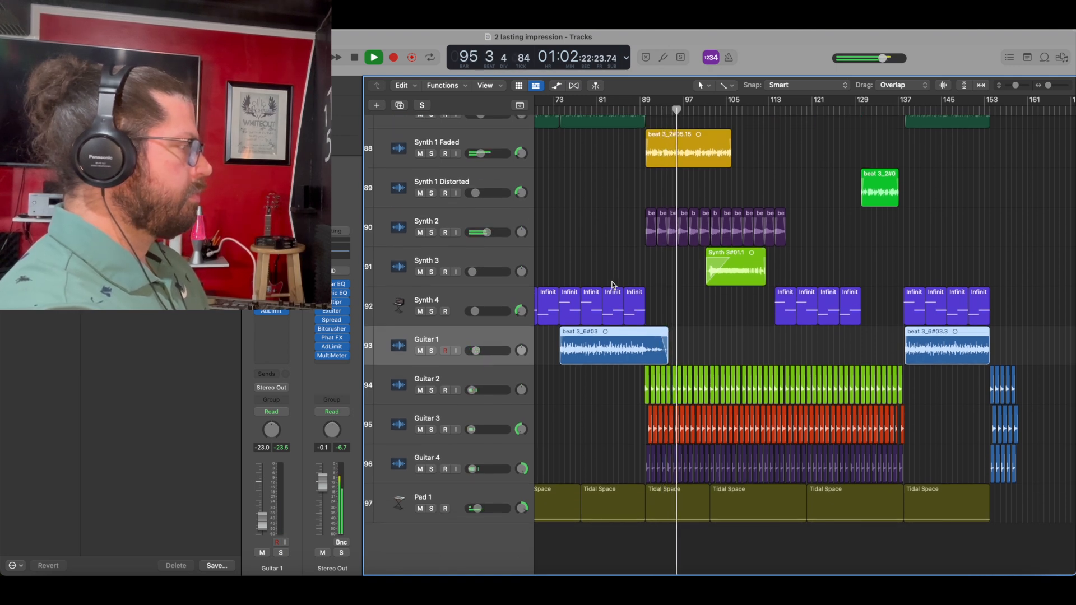
{"action": "scroll", "coordinate": [612, 284], "scroll_direction": "up", "scroll_amount": 10}
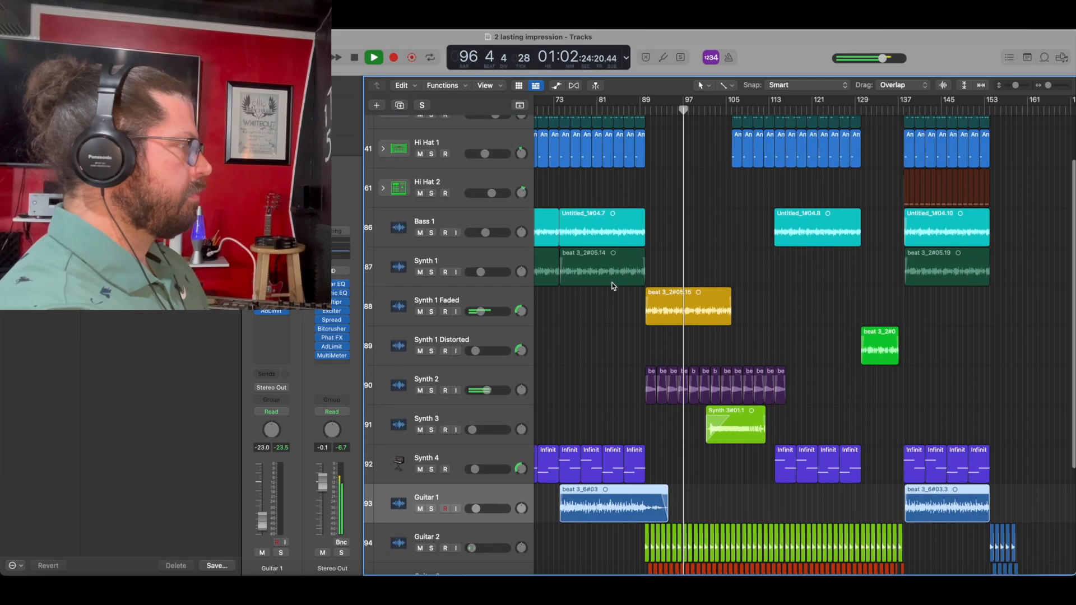
{"action": "scroll", "coordinate": [767, 234], "scroll_direction": "down", "scroll_amount": 5}
{"action": "key", "text": "space"}
Play the last full-drum section after bar 137, briefly soloing Hi Hat 2 to isolate its part, and stop playback
{"action": "scroll", "coordinate": [768, 235], "scroll_direction": "up", "scroll_amount": 5}
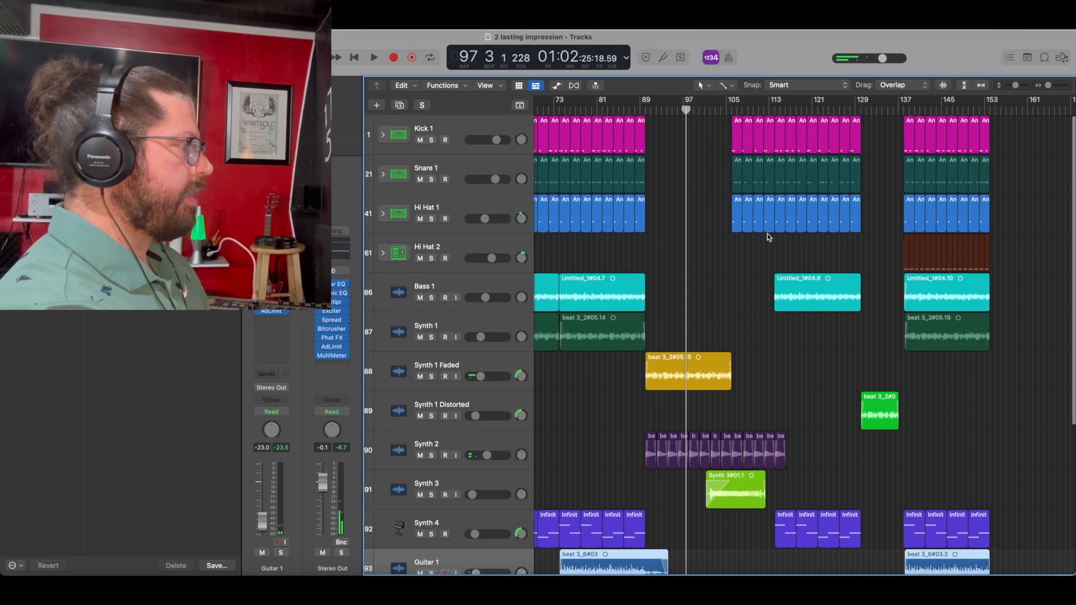
{"action": "left_click", "coordinate": [818, 104]}
{"action": "key", "text": "space"}
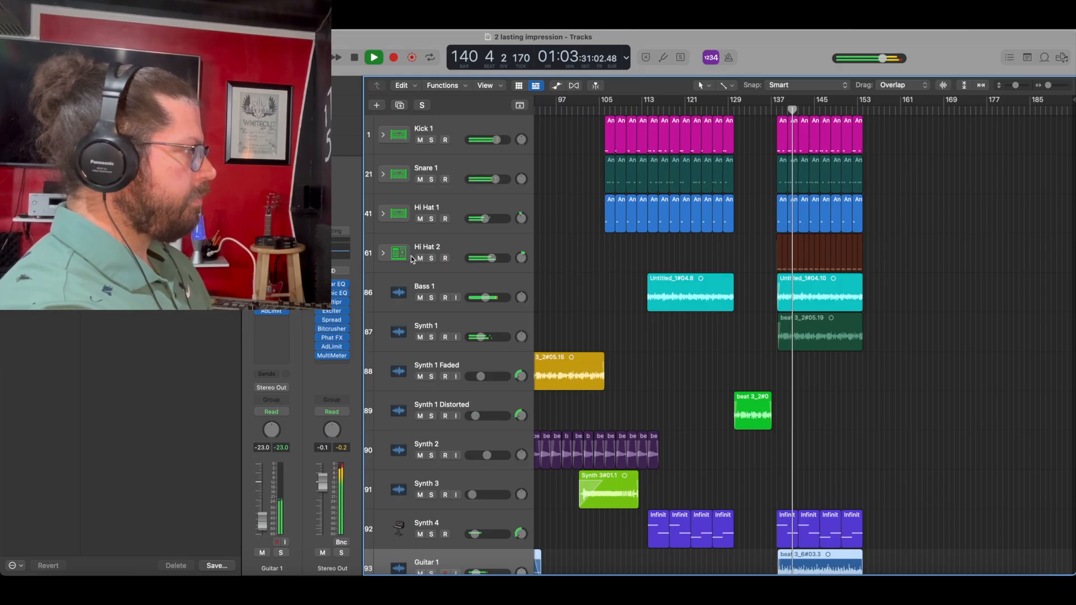
{"action": "left_click", "coordinate": [431, 258]}
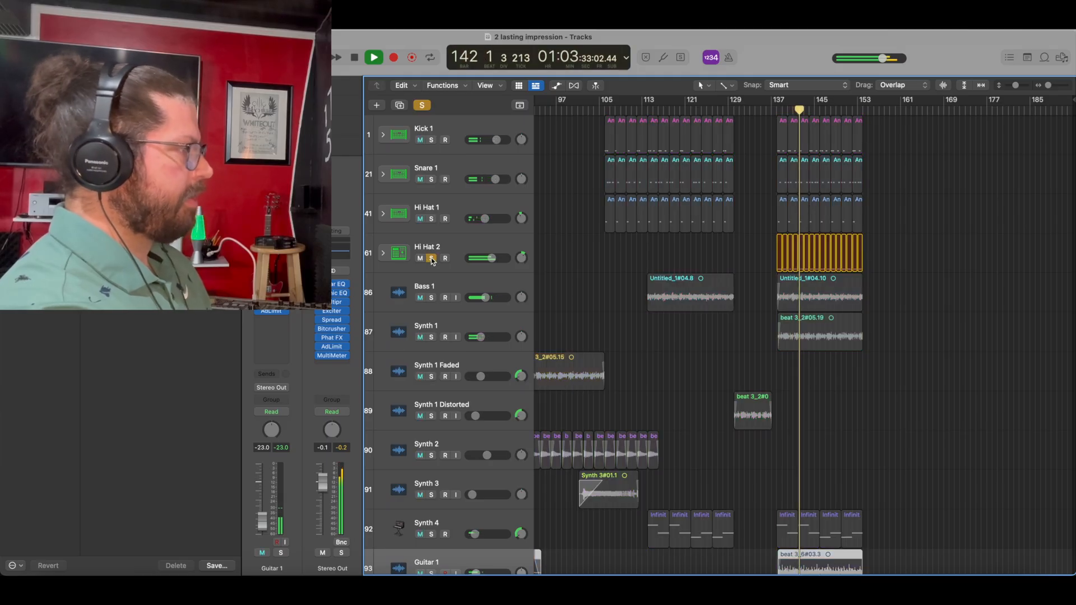
{"action": "left_click", "coordinate": [432, 259]}
{"action": "key", "text": "space"}
Play from about bar 130 through the Synth 1 Distorted break and the final section to the end of the arrangement
{"action": "left_click", "coordinate": [739, 109]}
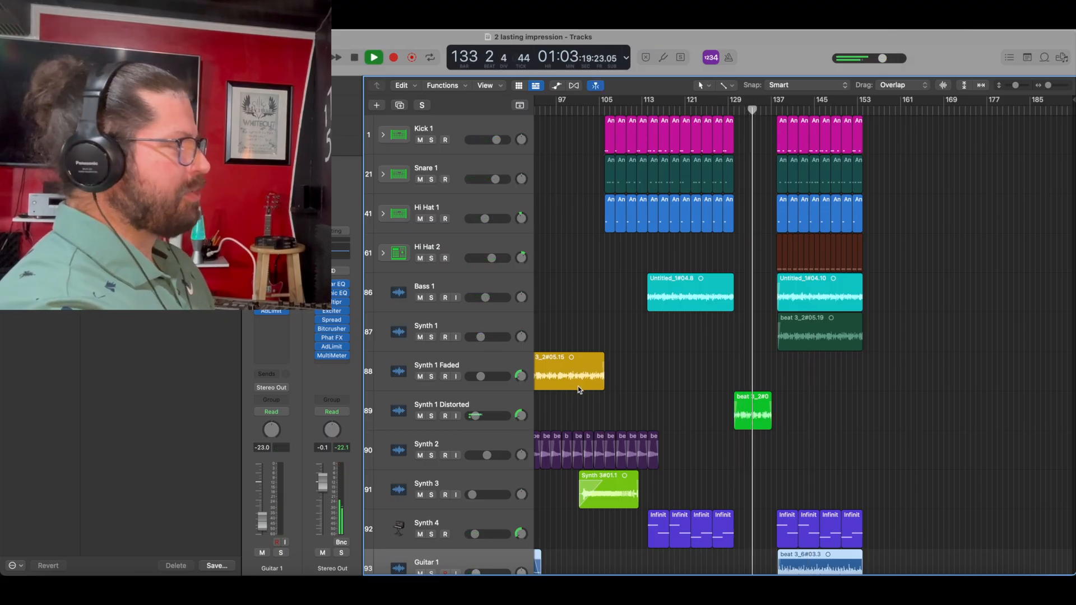
{"action": "key", "text": "space"}
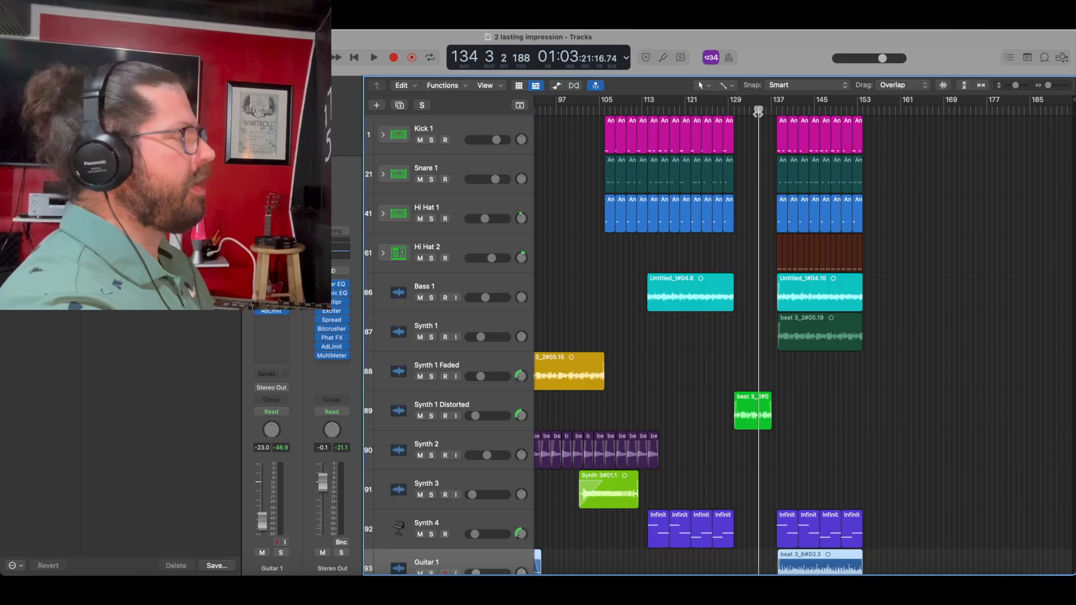
{"action": "key", "text": "space"}
{"action": "scroll", "coordinate": [765, 253], "scroll_direction": "down", "scroll_amount": 5}
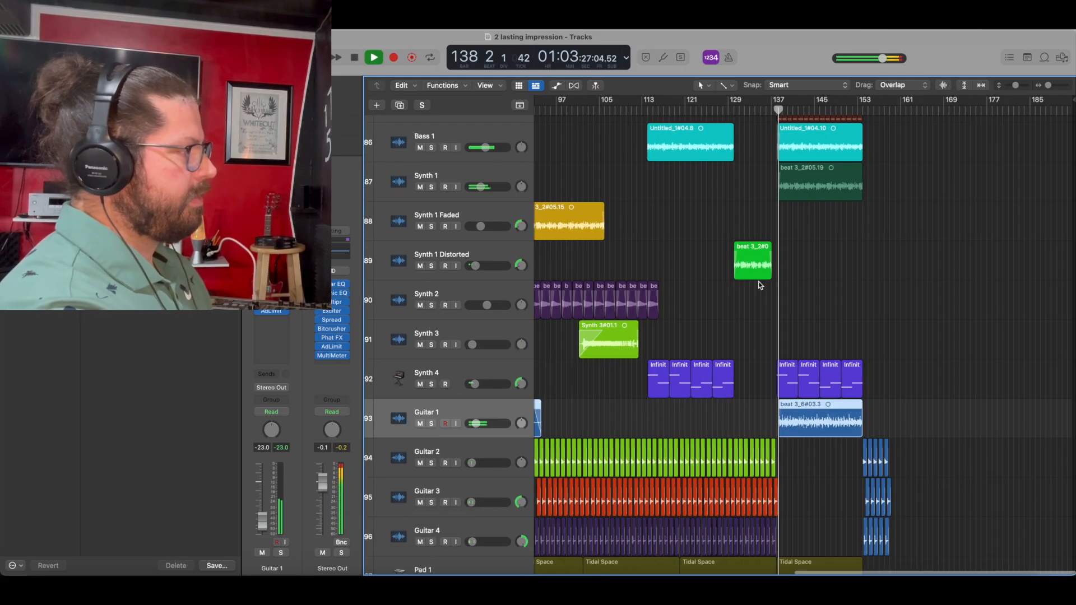
{"action": "scroll", "coordinate": [760, 285], "scroll_direction": "down", "scroll_amount": 2}
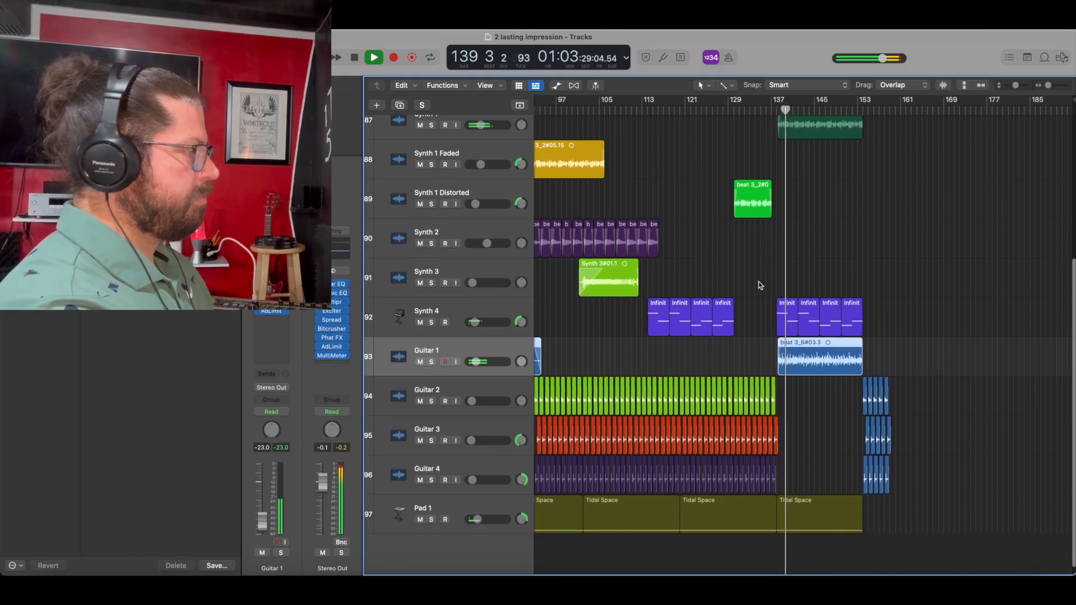
{"action": "scroll", "coordinate": [759, 285], "scroll_direction": "up", "scroll_amount": 5}
{"action": "scroll", "coordinate": [759, 286], "scroll_direction": "up", "scroll_amount": 1}
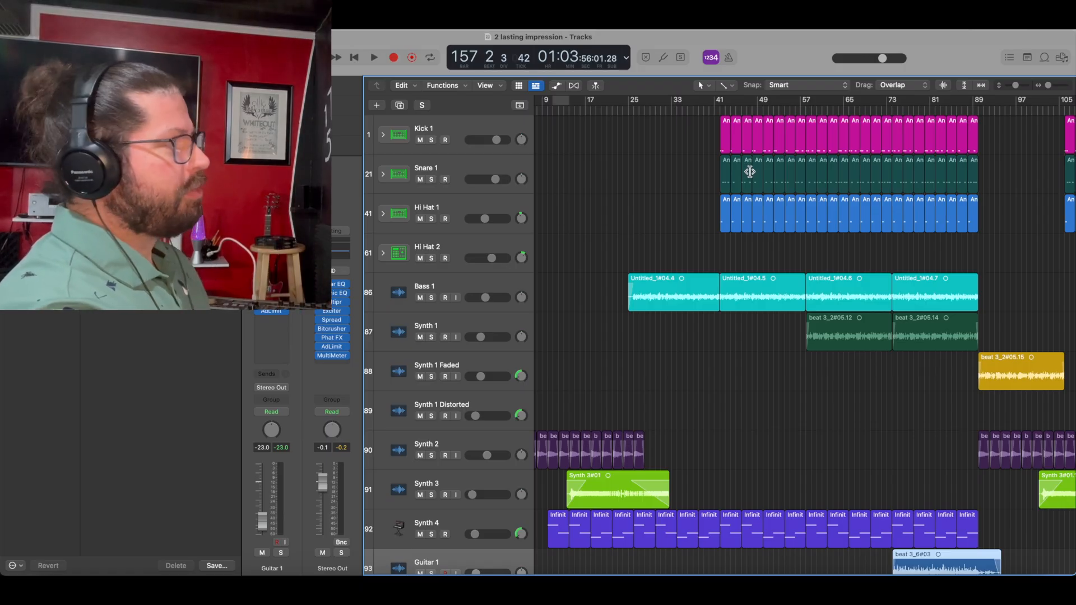
Start full-mix playback from about bar 39, just before the kick, snare and hi-hat regions enter
{"action": "double_click", "coordinate": [711, 111]}
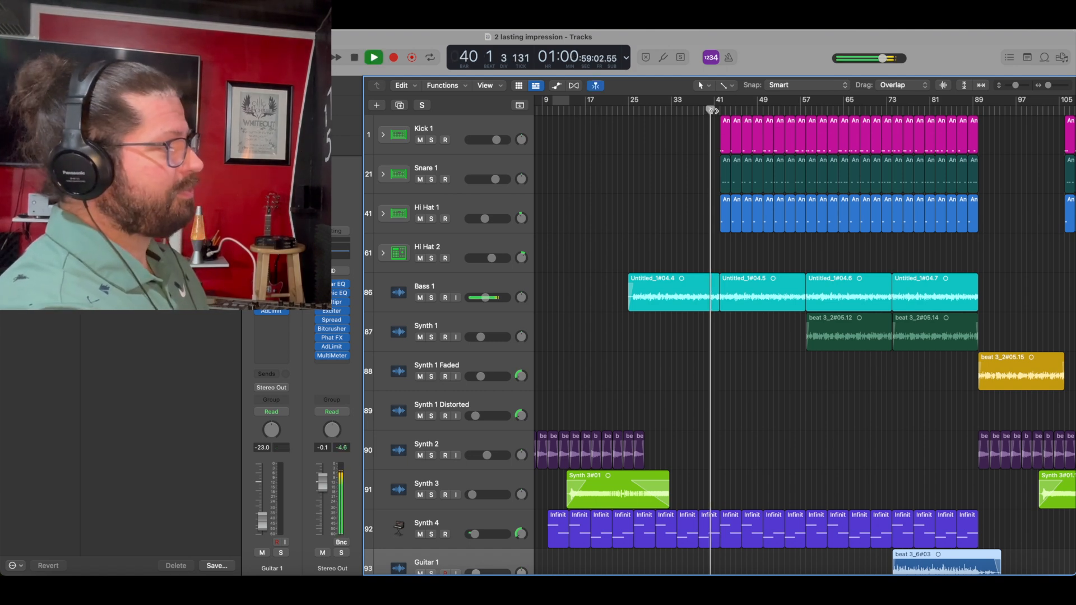